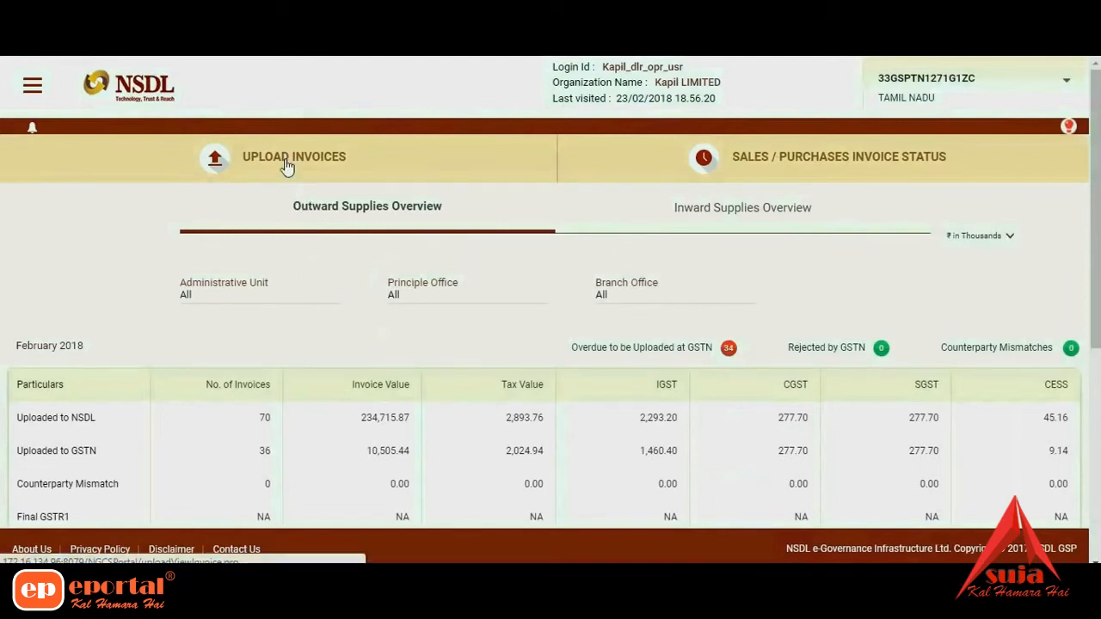
Open the NSDL portal's page for uploading invoices.
left_click(34, 98)
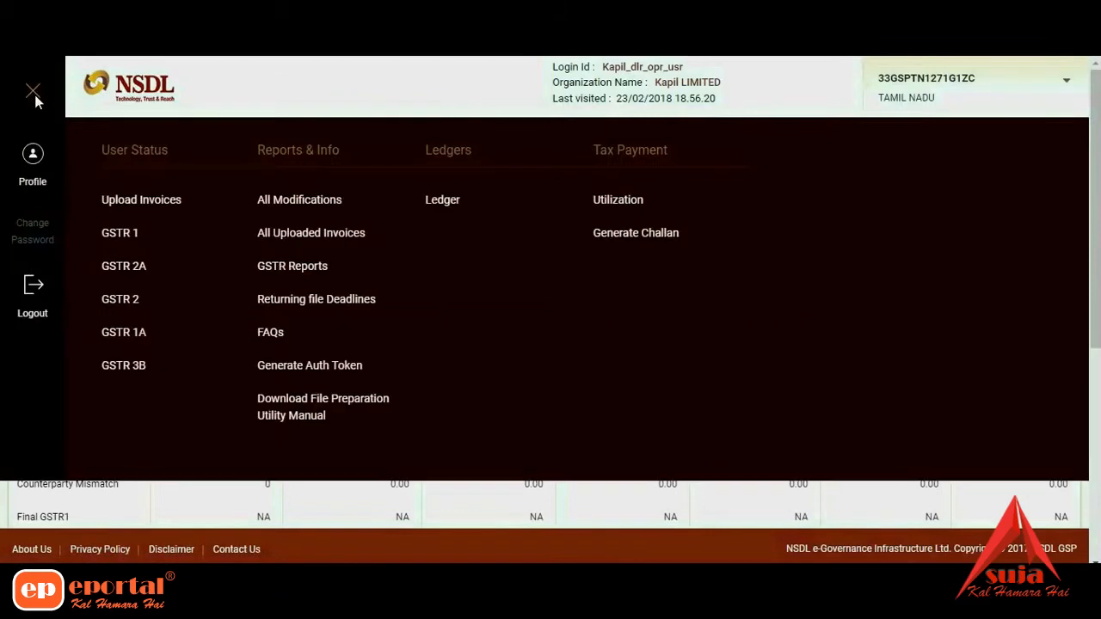
left_click(122, 206)
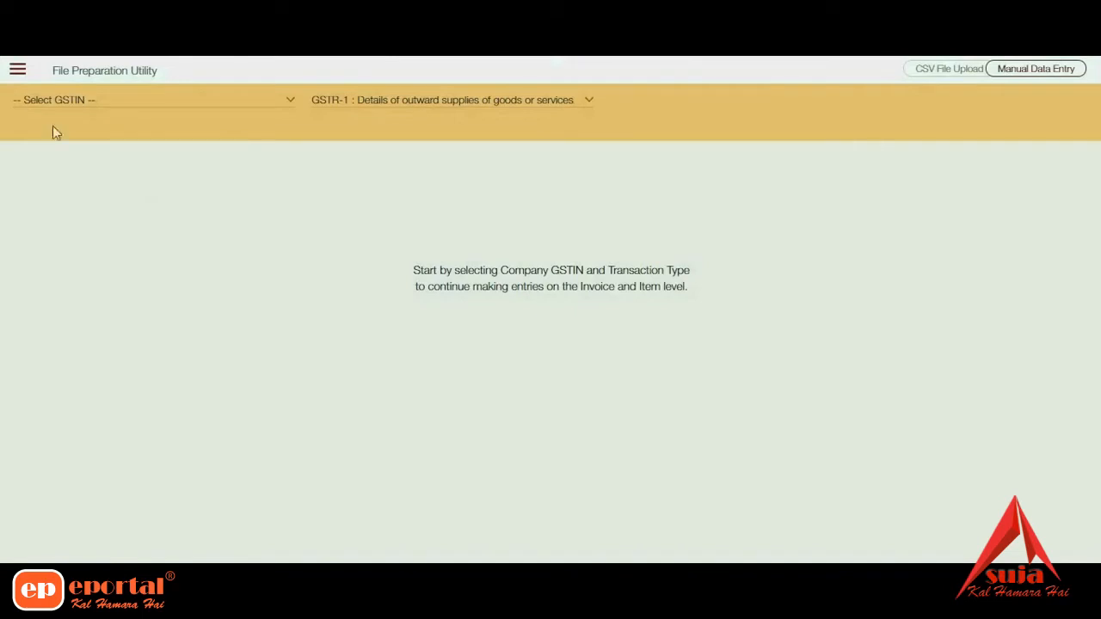
In the File Preparation Utility, open manual data entry and select the NSDL DEMO company's GSTIN for GSTR-1.
left_click(19, 76)
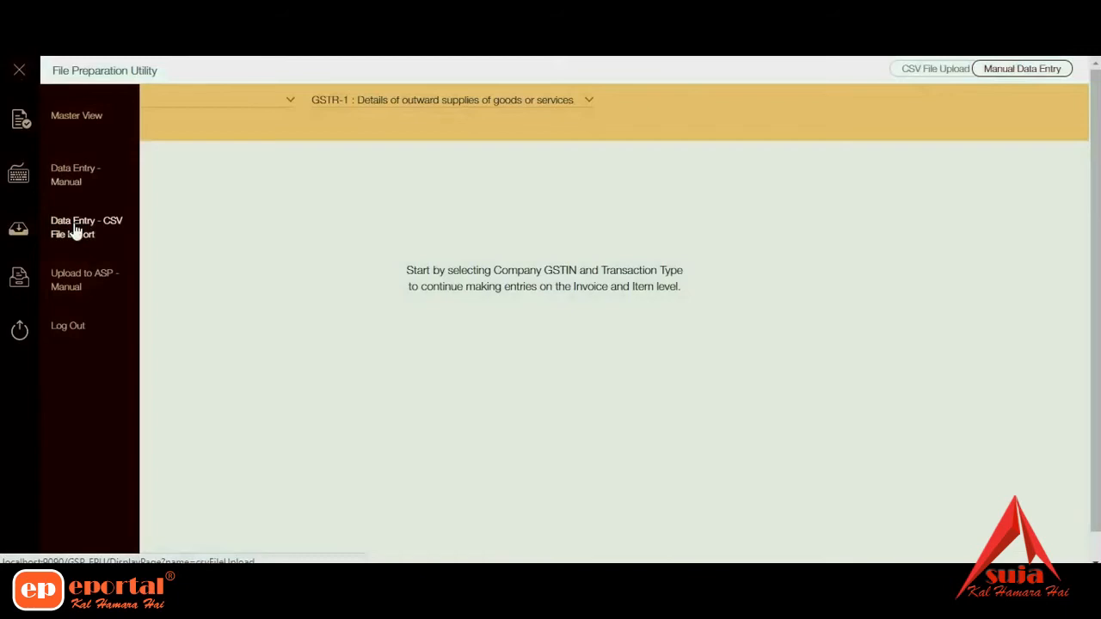
left_click(62, 181)
left_click(91, 99)
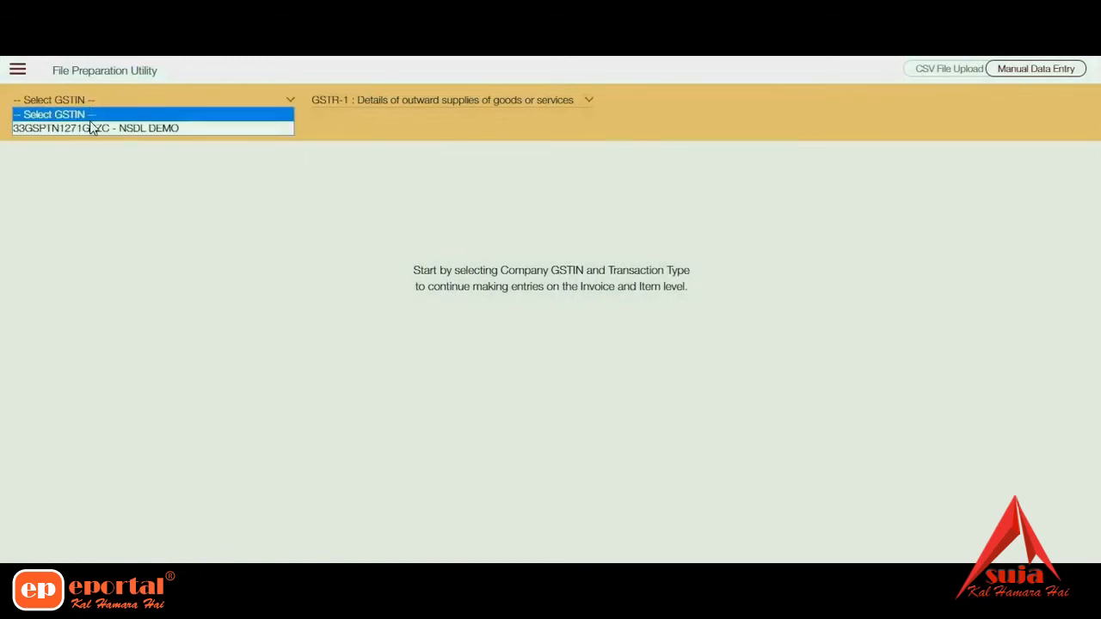
left_click(91, 129)
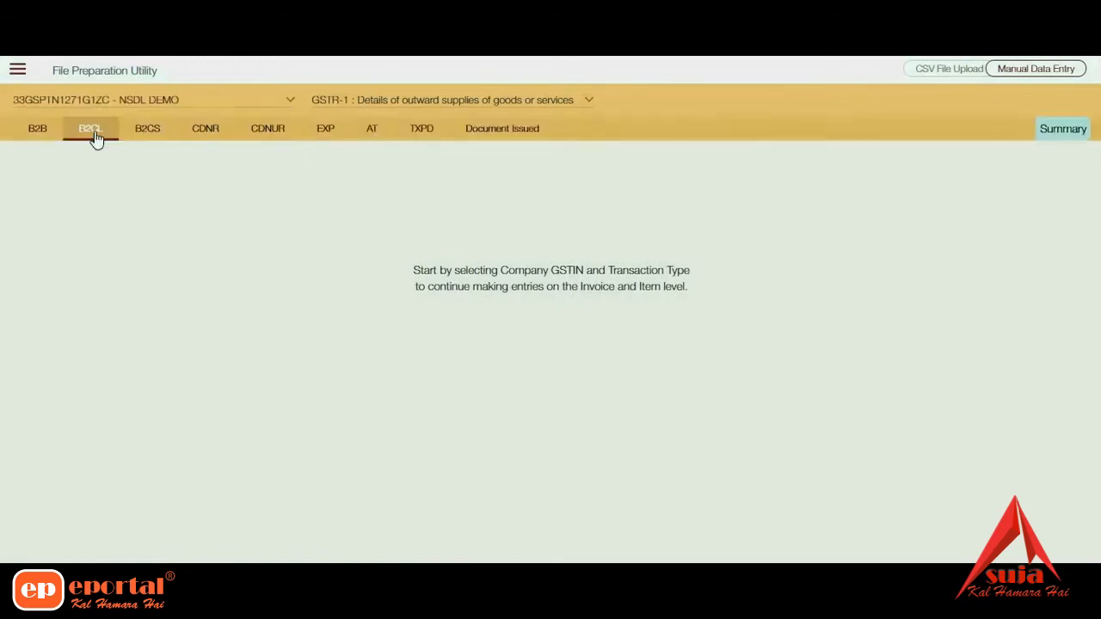
Review the B2B, B2CL and B2CS data entry forms for GSTR-1.
left_click(39, 139)
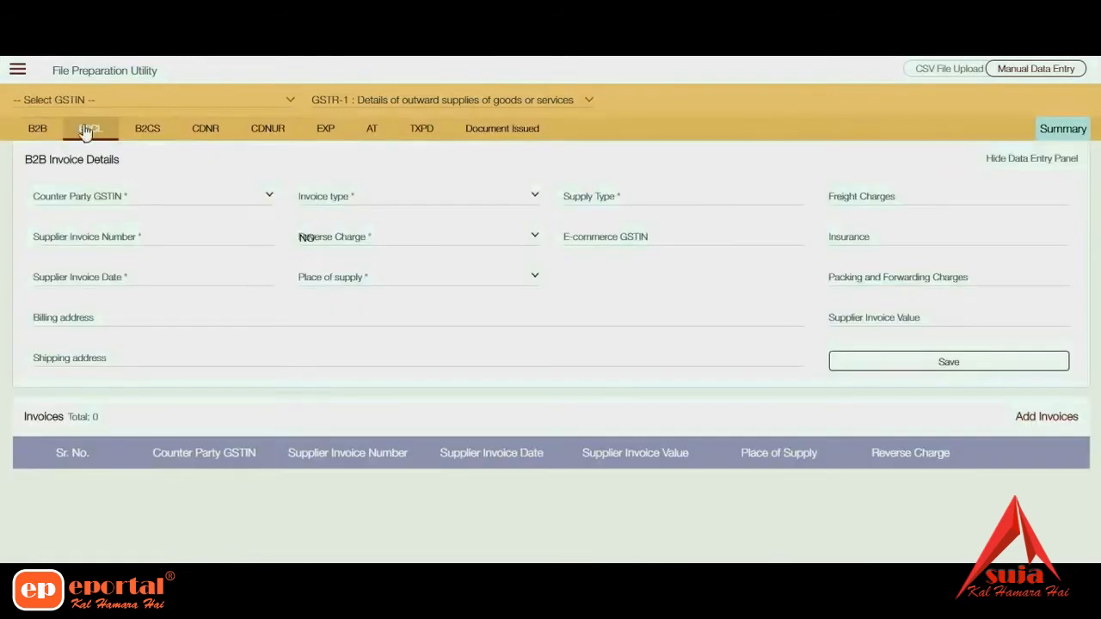
left_click(89, 128)
left_click(145, 129)
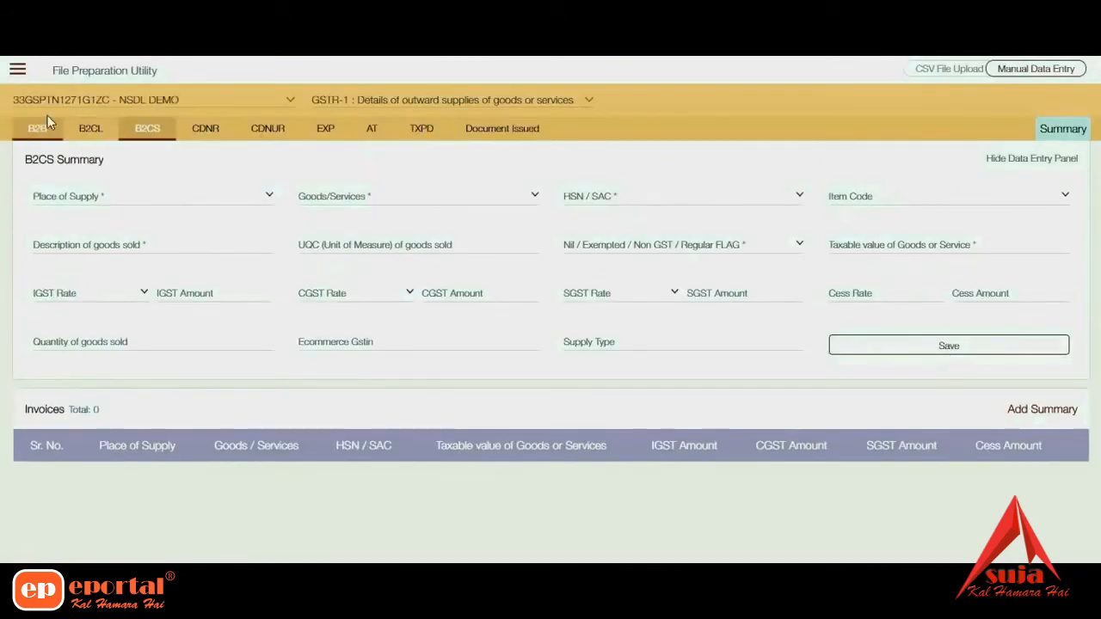
Open the manual upload to ASP and set the GSTR-1 period to Jan 2017.
left_click(18, 71)
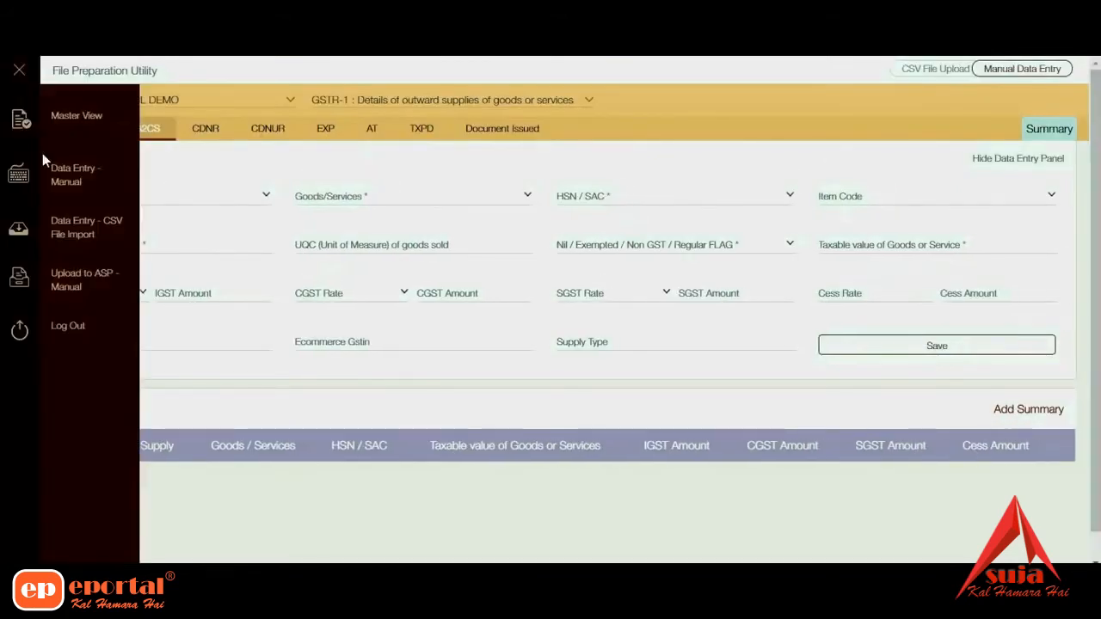
left_click(78, 279)
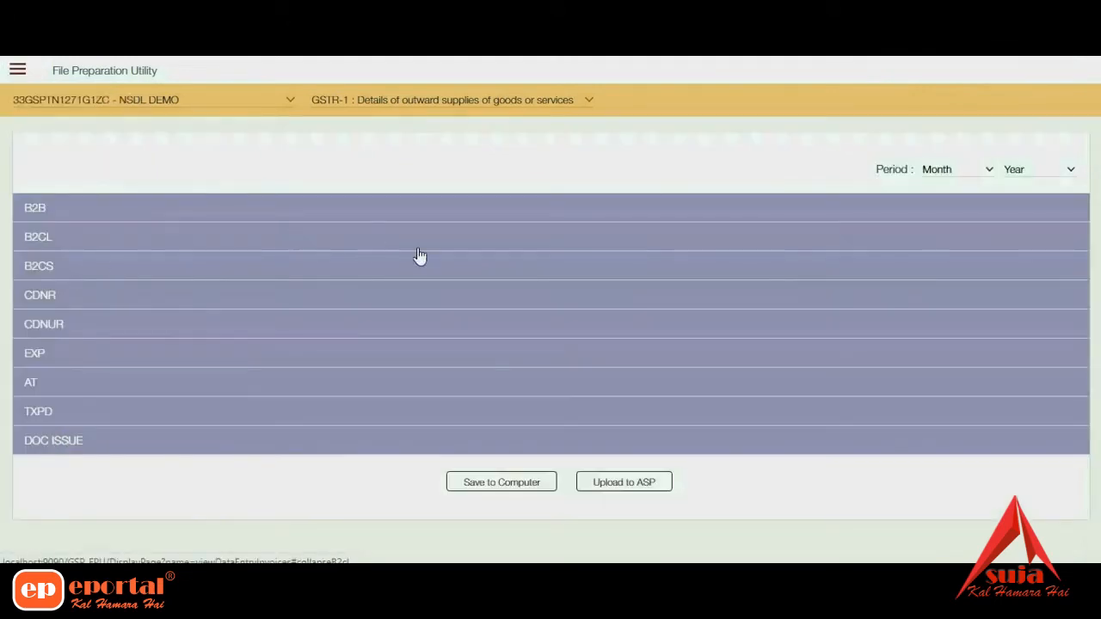
left_click(946, 170)
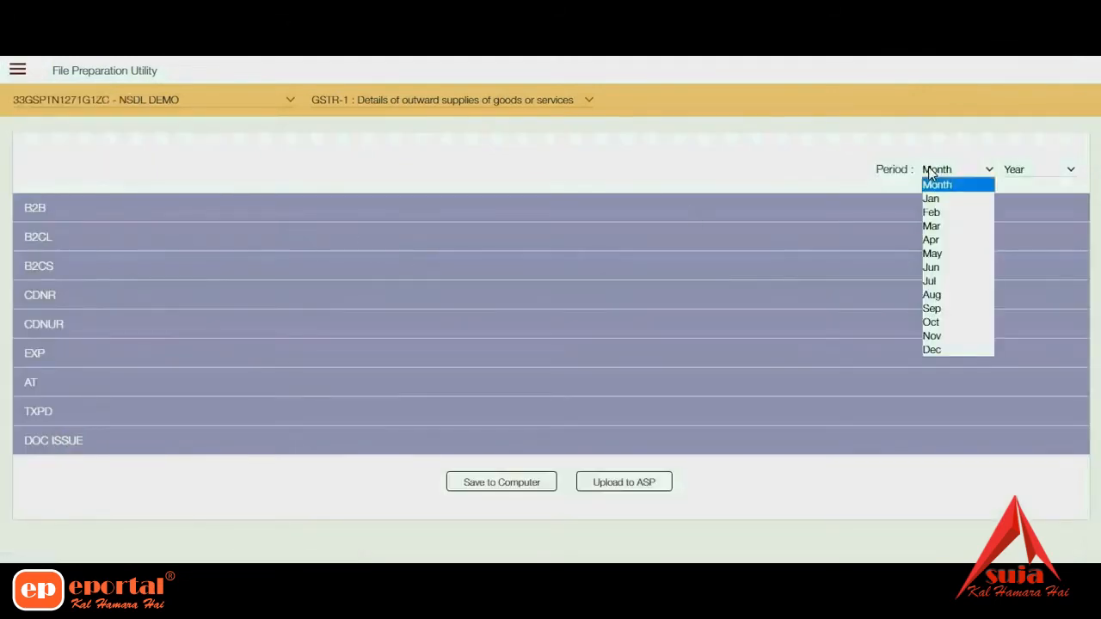
left_click(934, 197)
left_click(1011, 174)
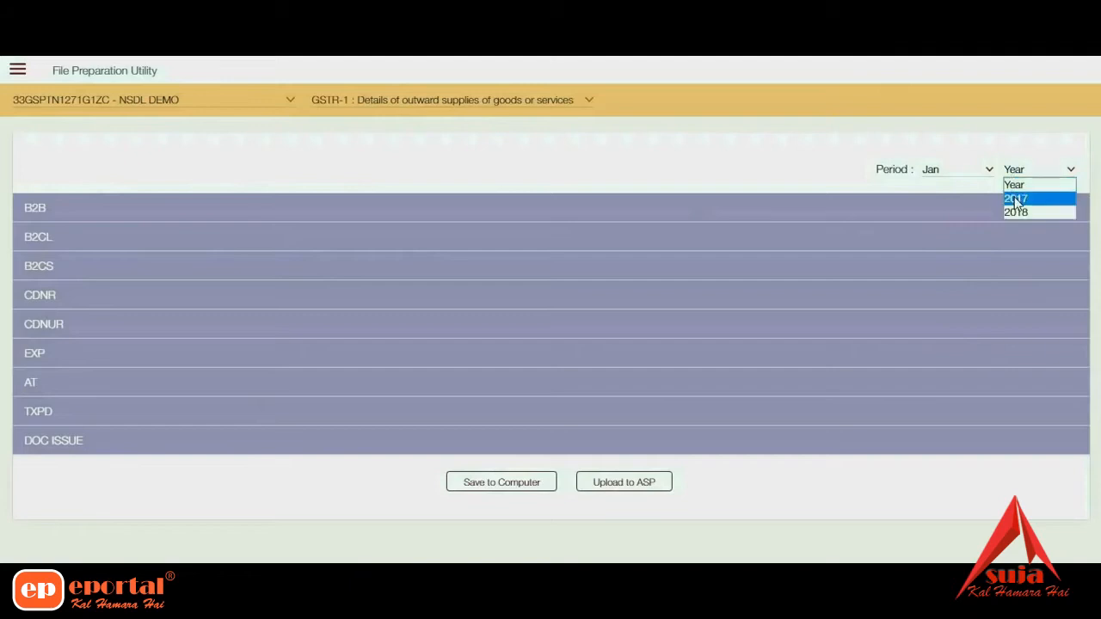
left_click(1016, 198)
Select all invoices in the B2B section and save the prepared file to the computer.
left_click(29, 216)
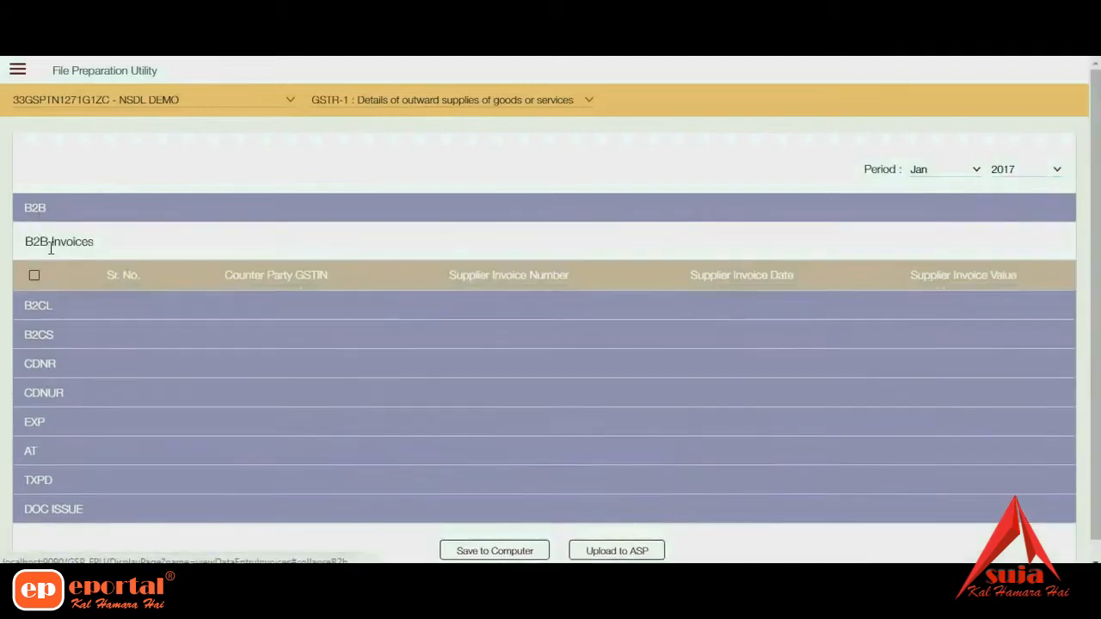
left_click(34, 275)
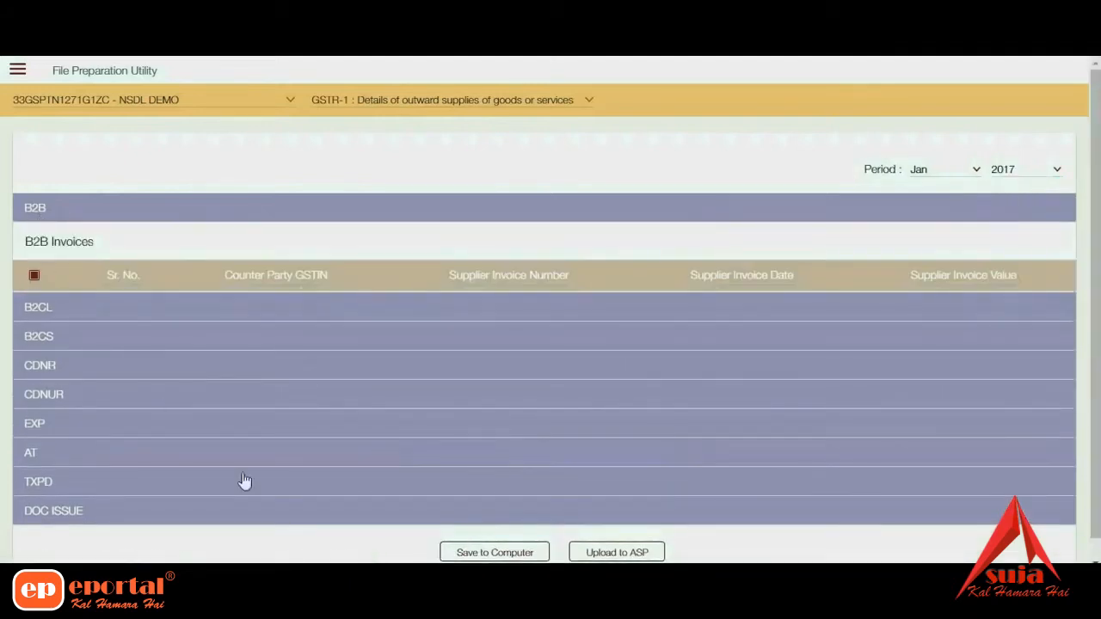
left_click(478, 552)
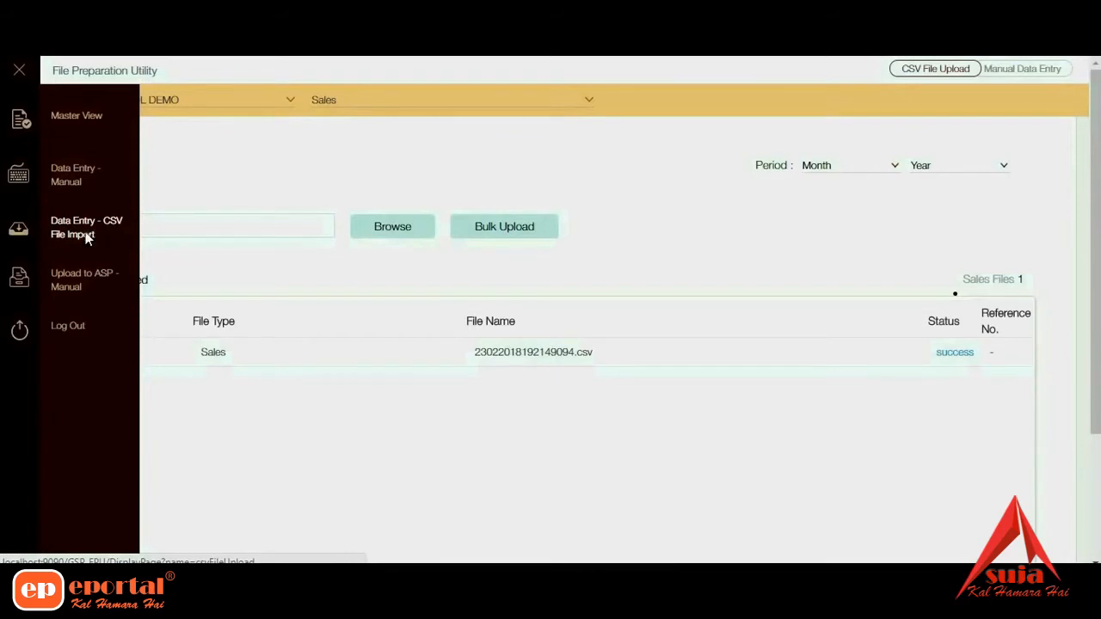
Open data entry by CSV file import.
left_click(85, 239)
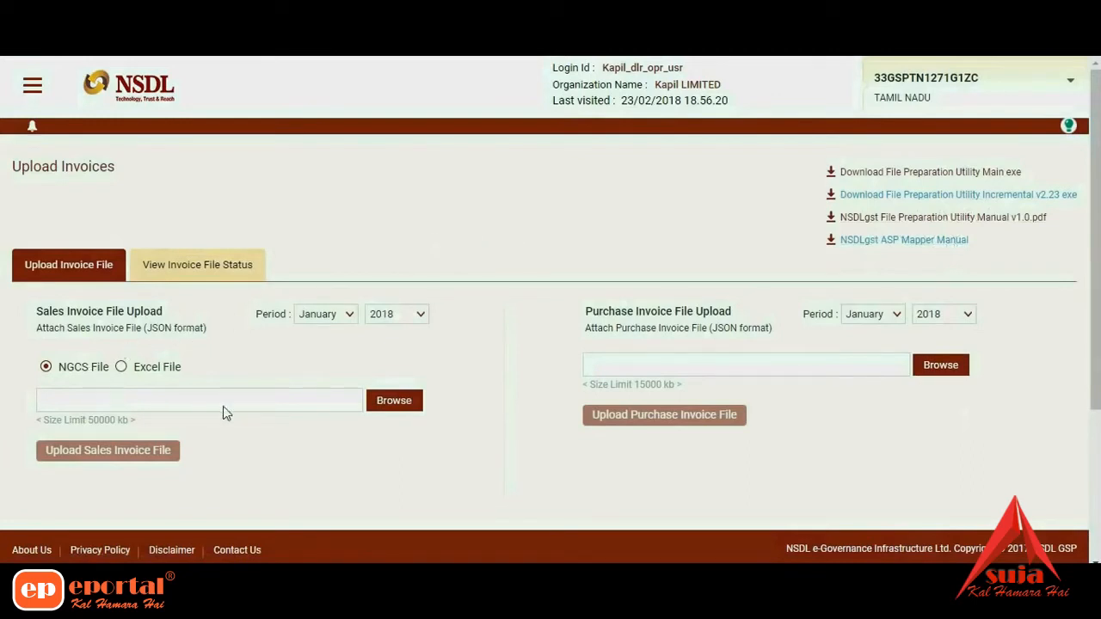
On the NSDL portal, attach "B2B .ngcs" as the sales invoice file, upload it and check the uploaded files list.
left_click(393, 401)
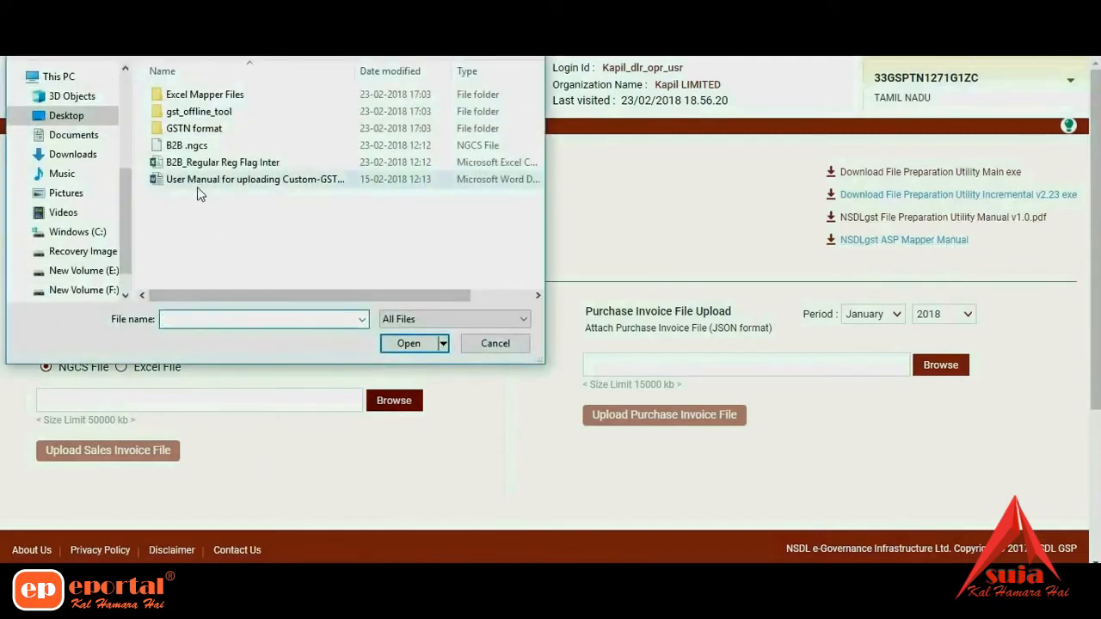
left_click(186, 146)
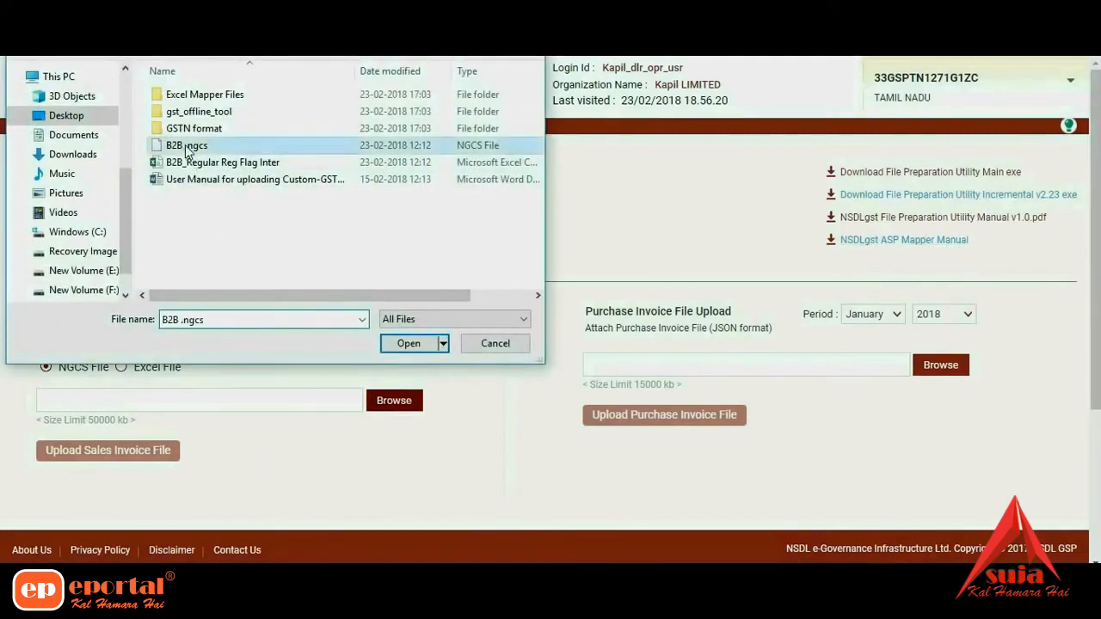
left_click(408, 344)
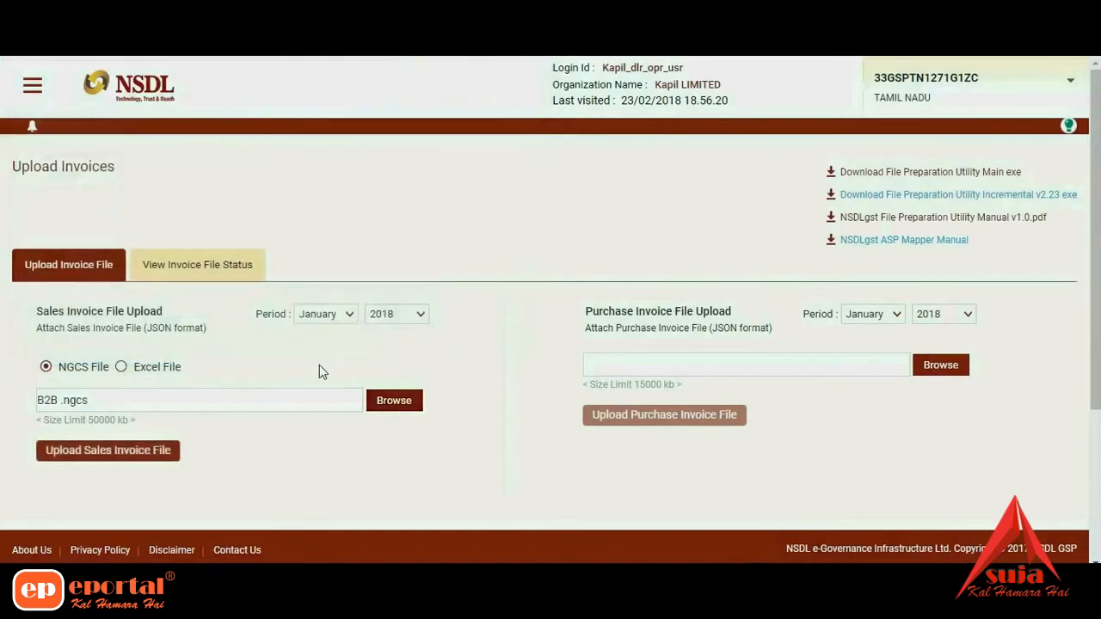
left_click(159, 454)
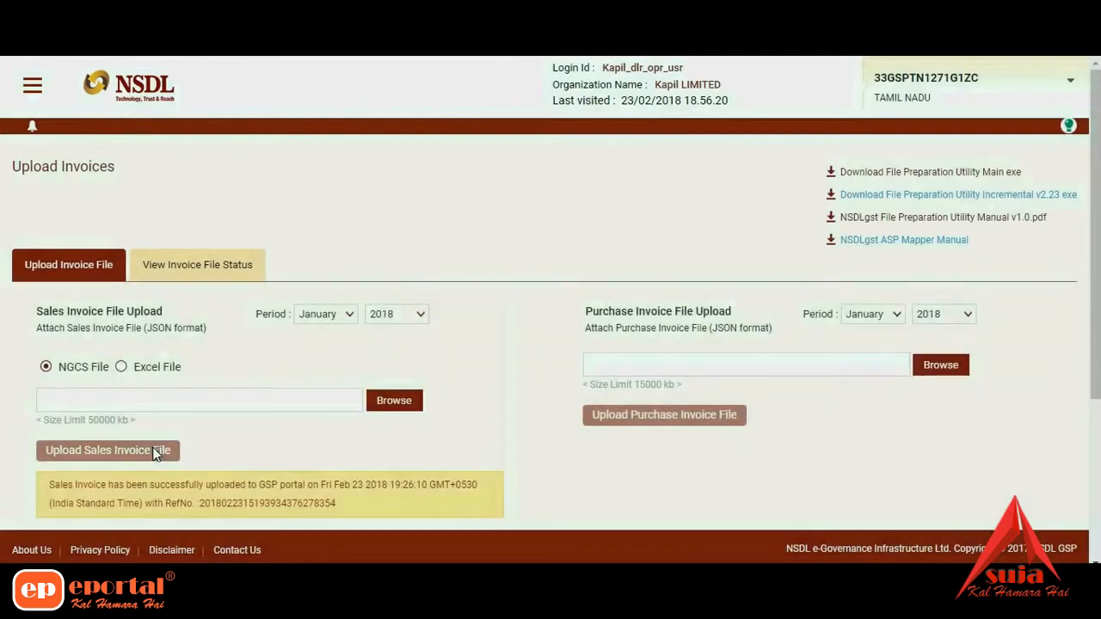
scroll(172, 456, "down", 2)
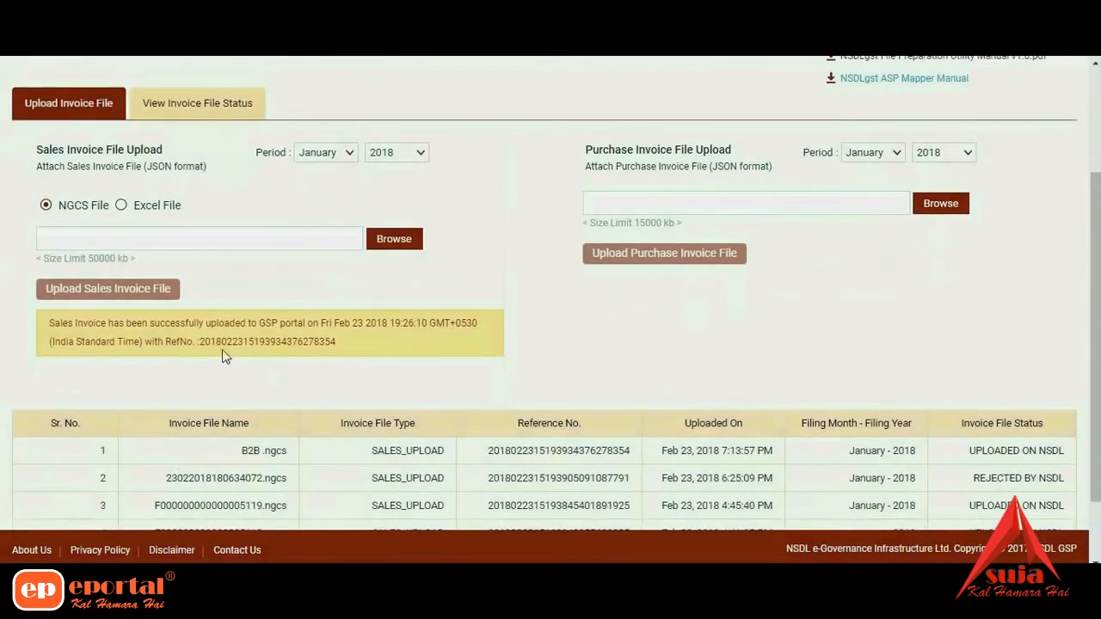
Set the sales invoice upload to an Excel file with GSTN as the invoice type.
left_click(125, 207)
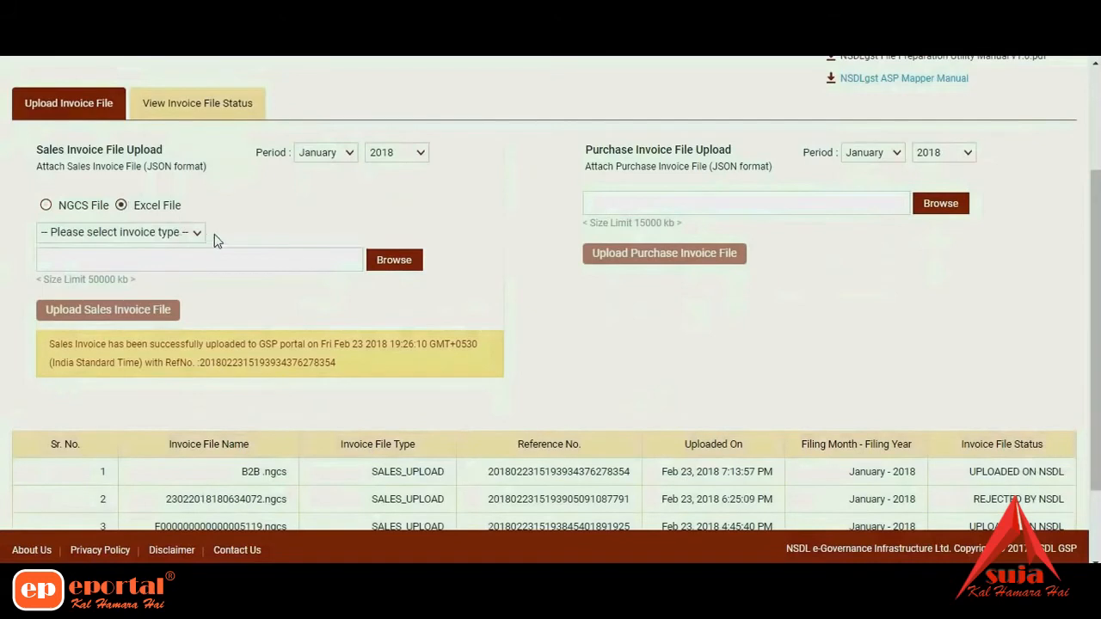
left_click(197, 232)
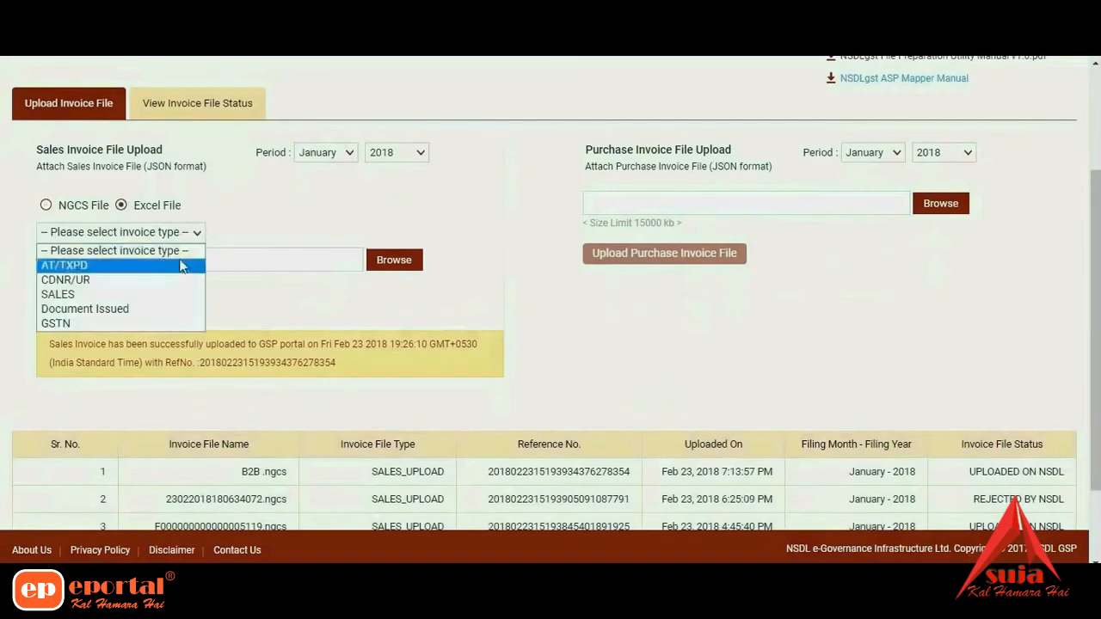
left_click(161, 323)
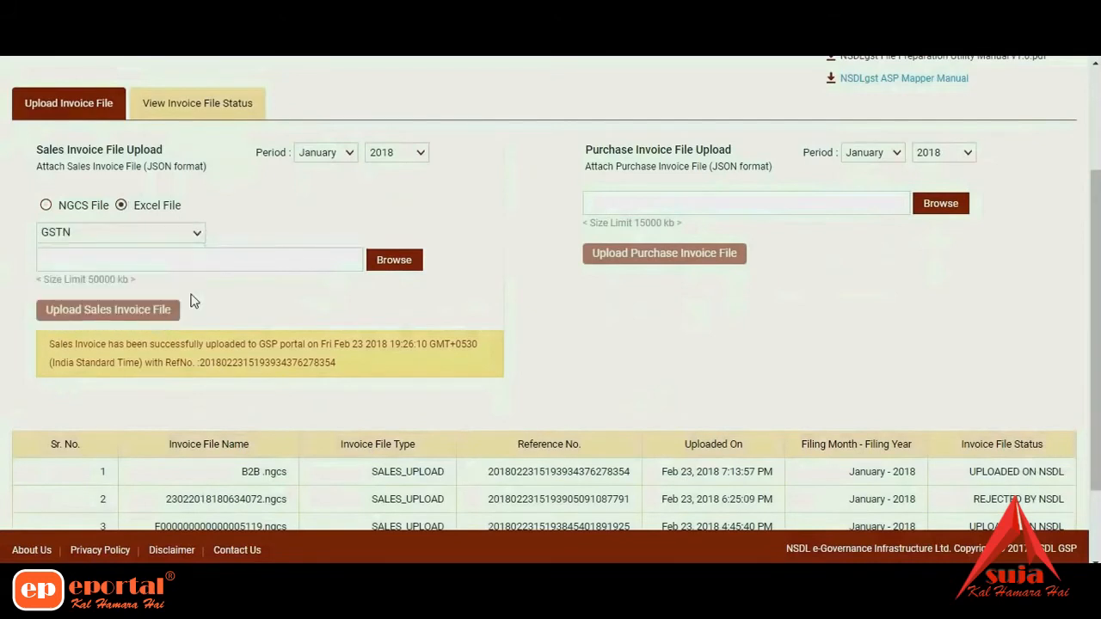
left_click(198, 231)
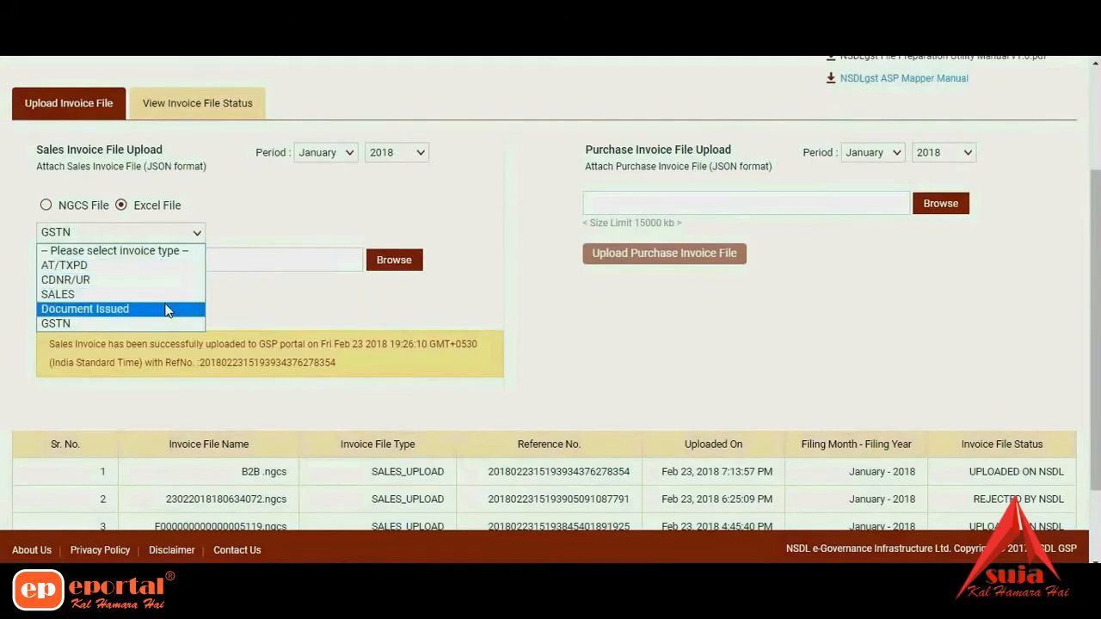
left_click(243, 242)
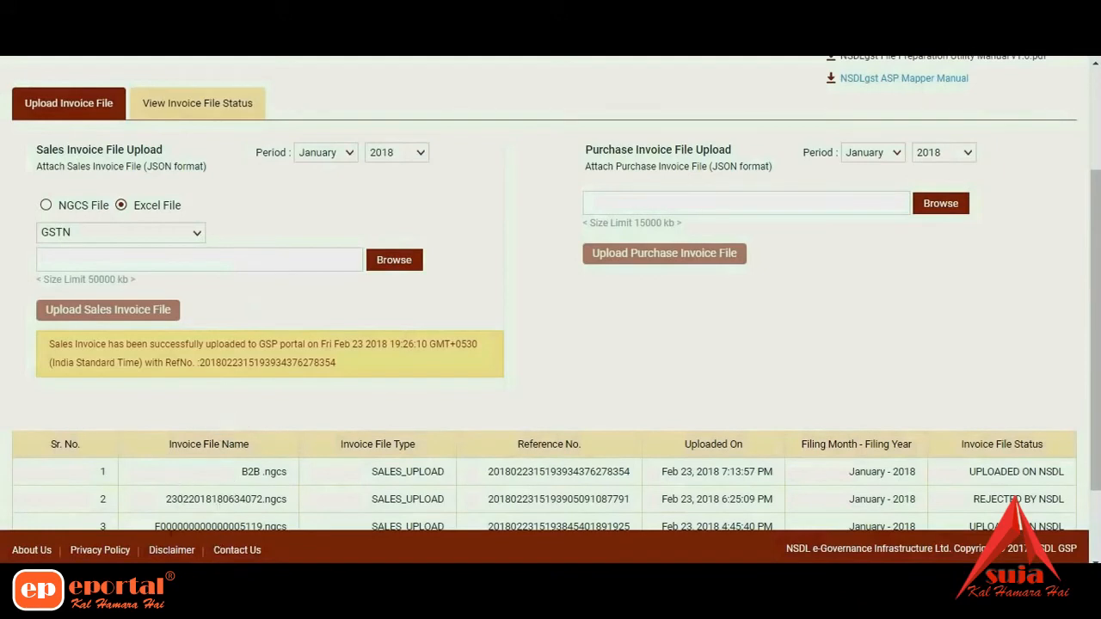
Switch to the GSTR1_Excel_Workbook_Template-V1.2 workbook in Excel and examine its b2b, b2cl and b2cs sheets.
mouse_move(181, 576)
left_click(124, 533)
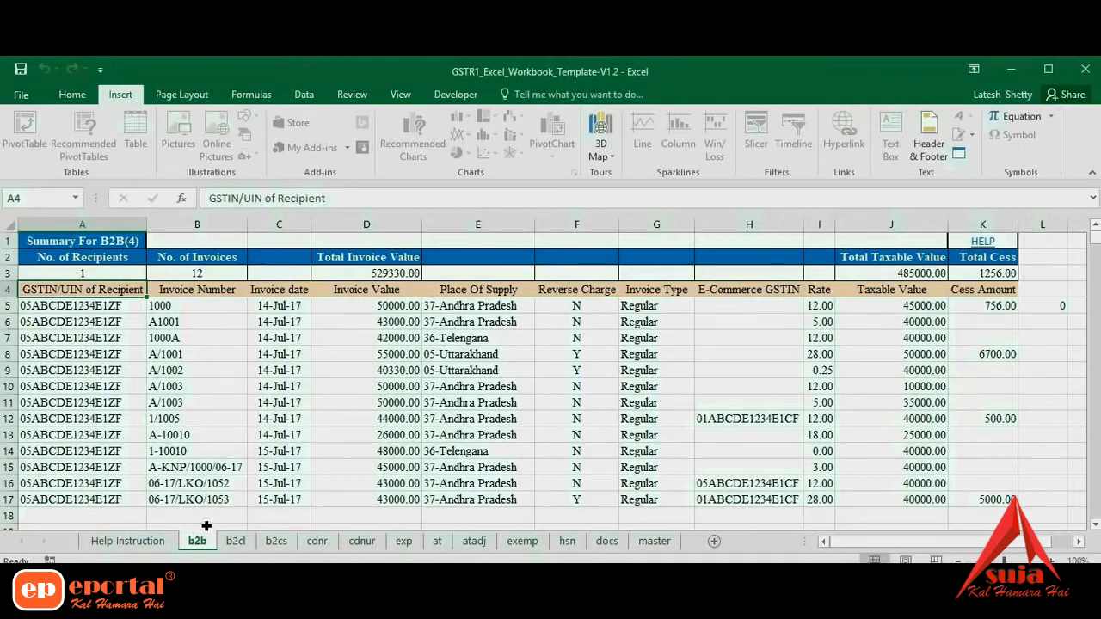
left_click(238, 543)
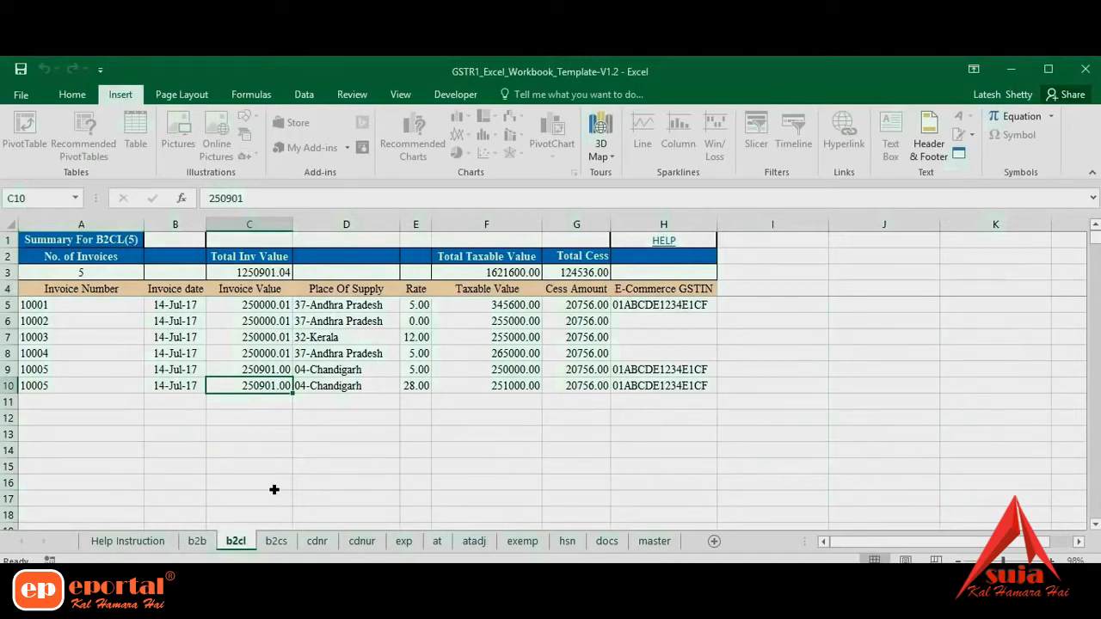
left_click(276, 542)
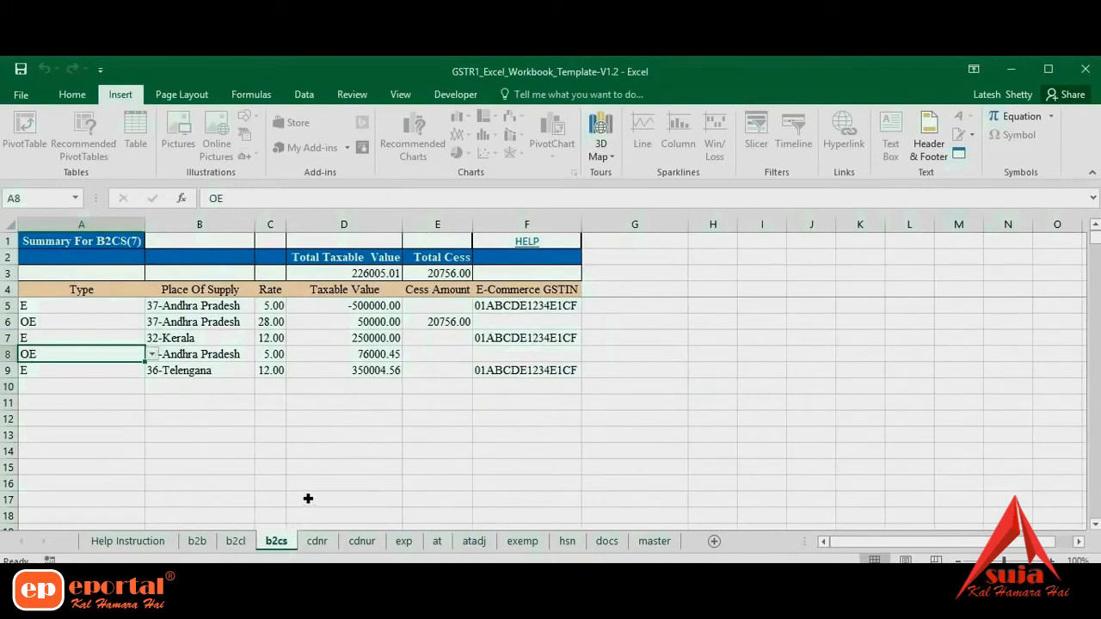
Examine the exp, cdnr, cdnur, at and atadj sheets of the GSTR1 template workbook.
left_click(398, 541)
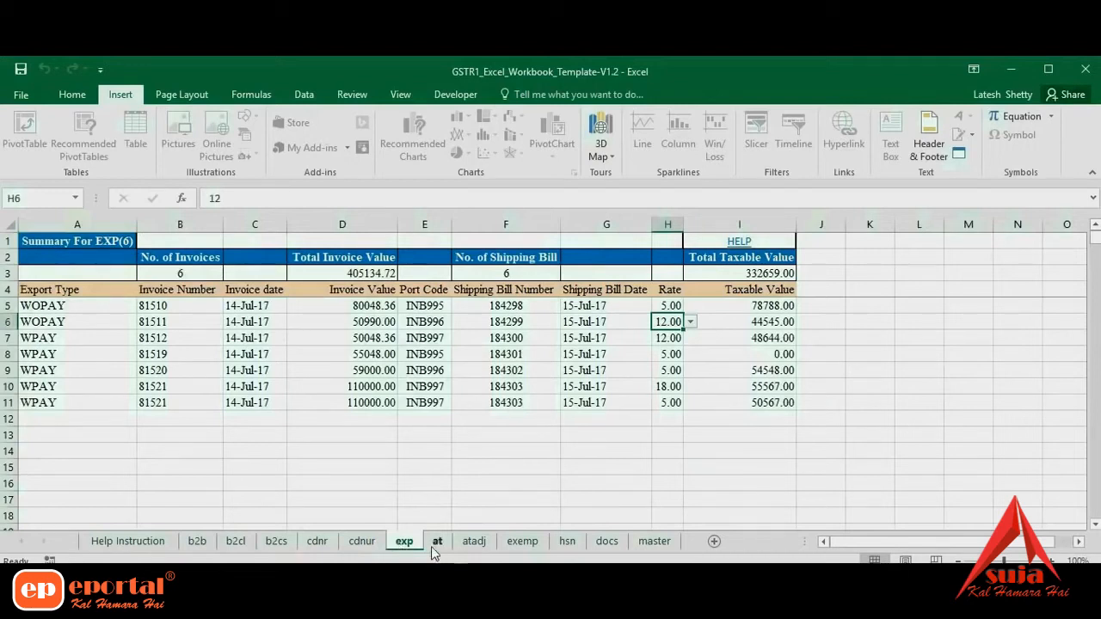
left_click(325, 543)
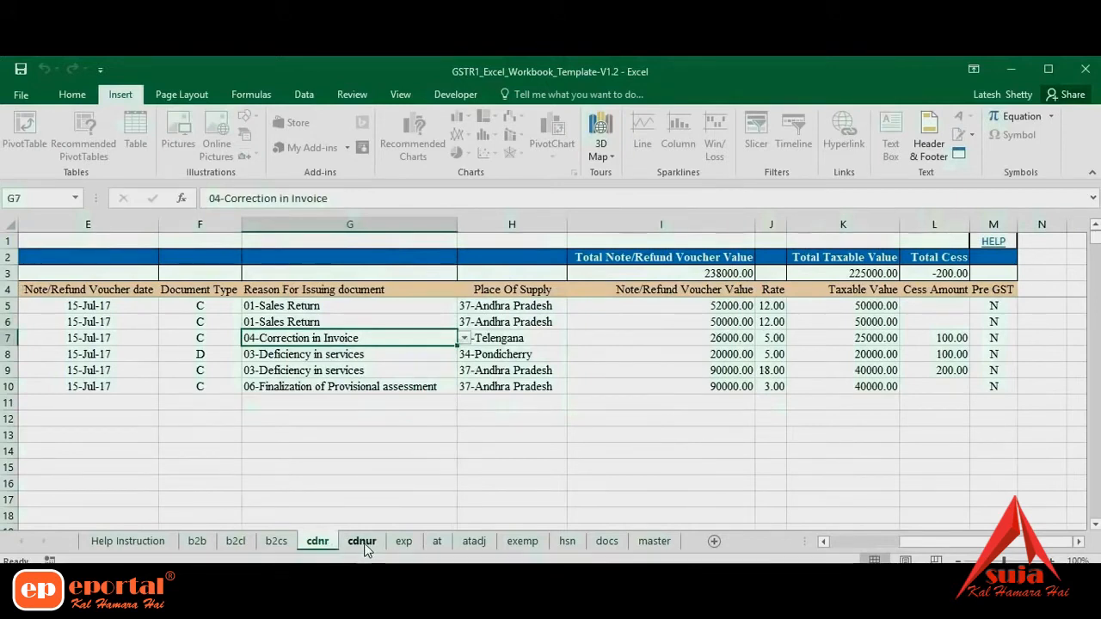
left_click(363, 542)
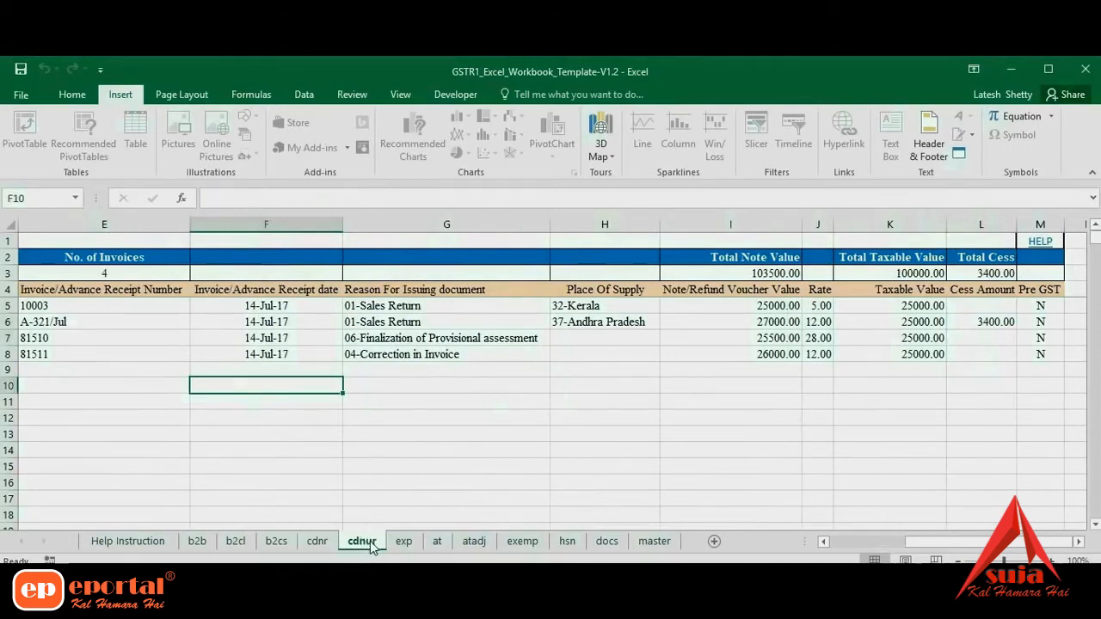
left_click(436, 542)
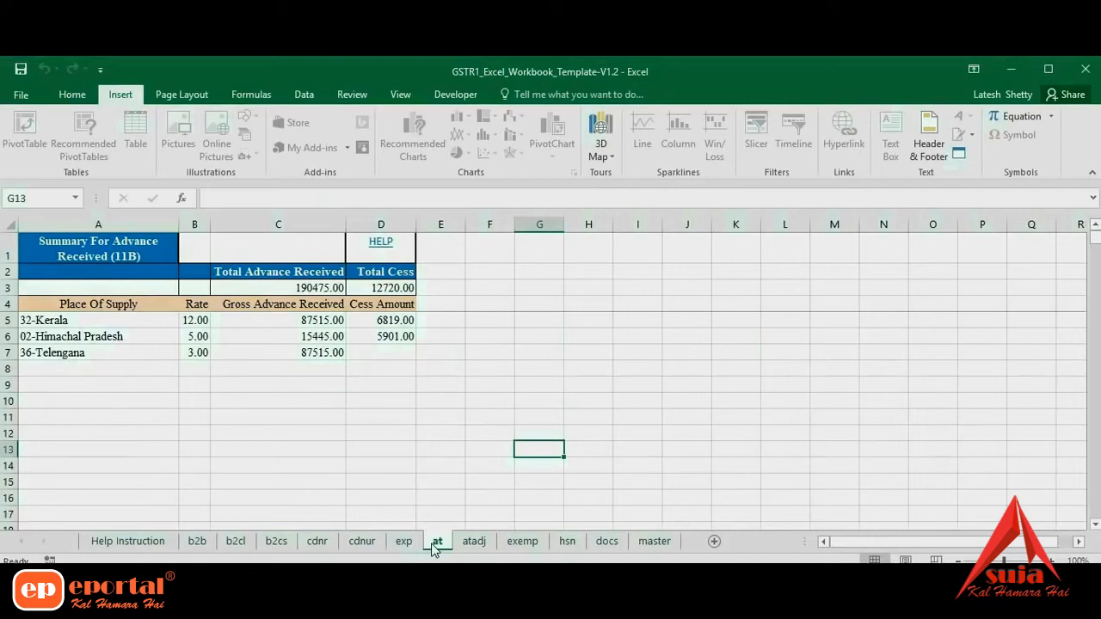
left_click(474, 543)
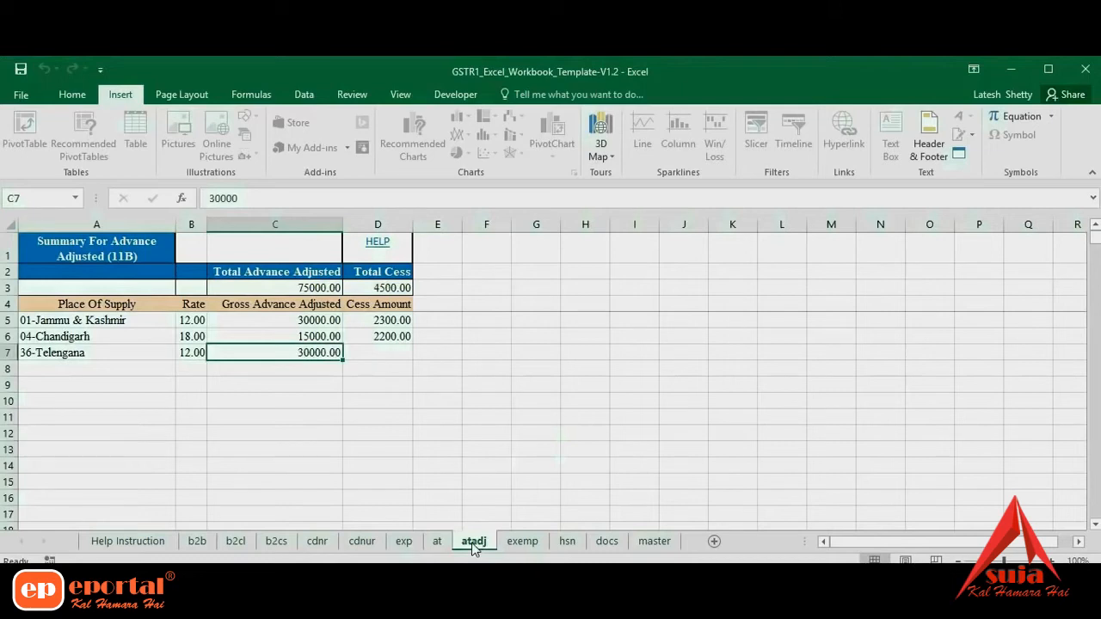
Examine the docs, exemp, hsn, Help Instruction and master sheets of the template workbook.
left_click(594, 545)
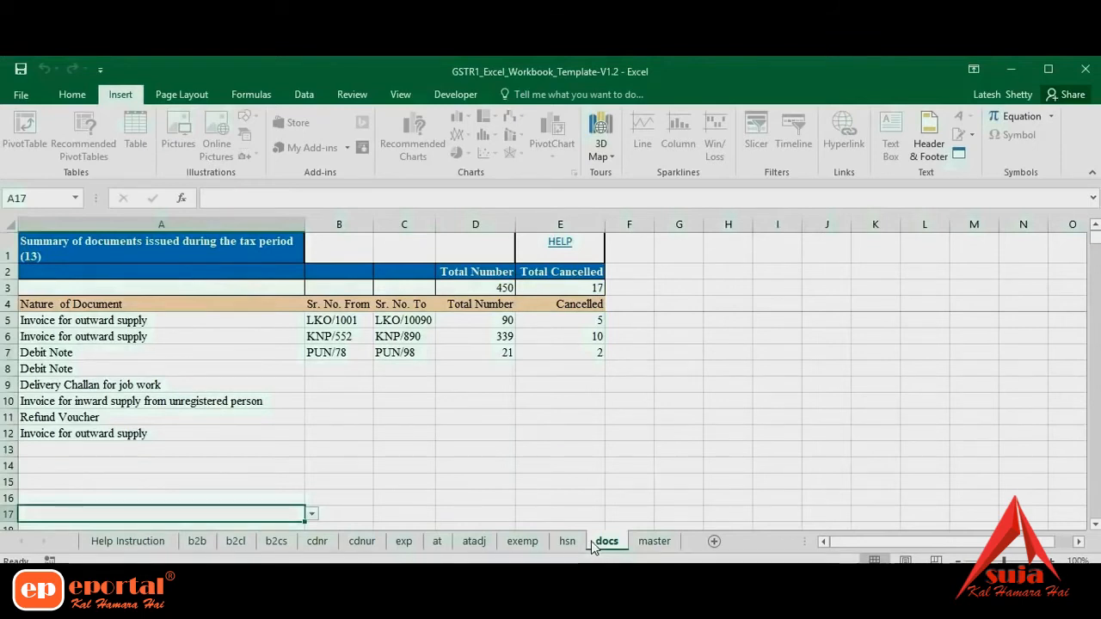
left_click(529, 544)
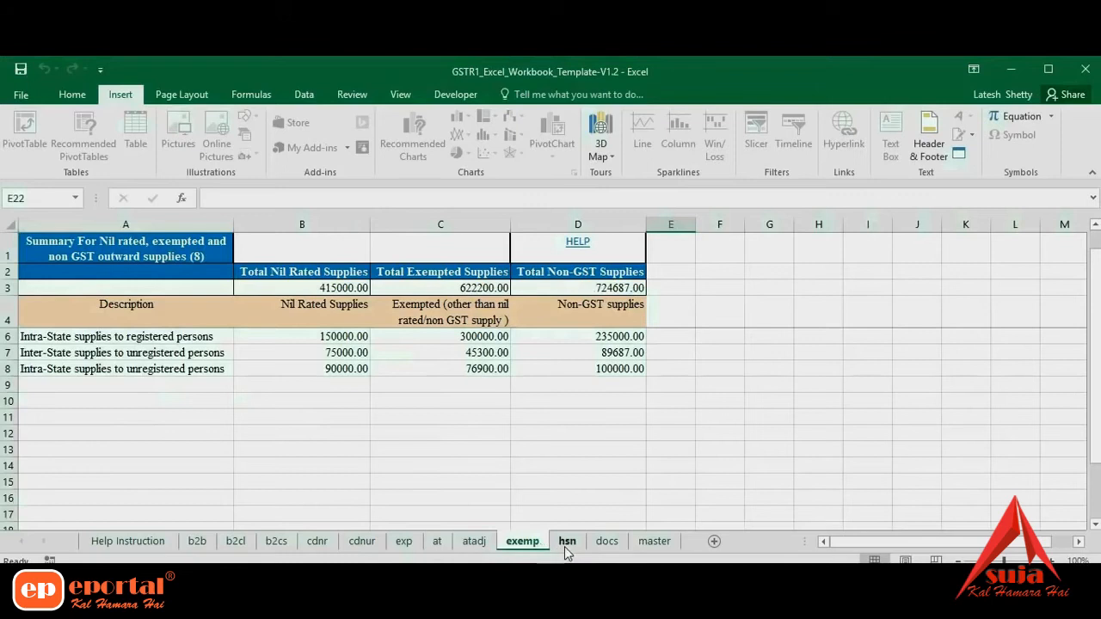
left_click(566, 543)
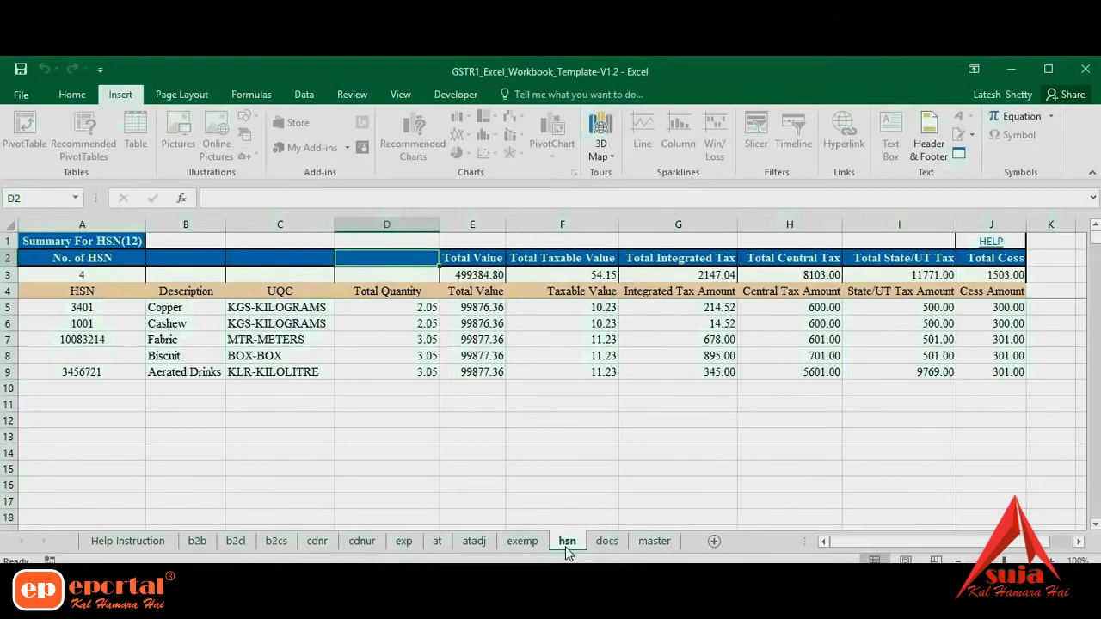
left_click(125, 541)
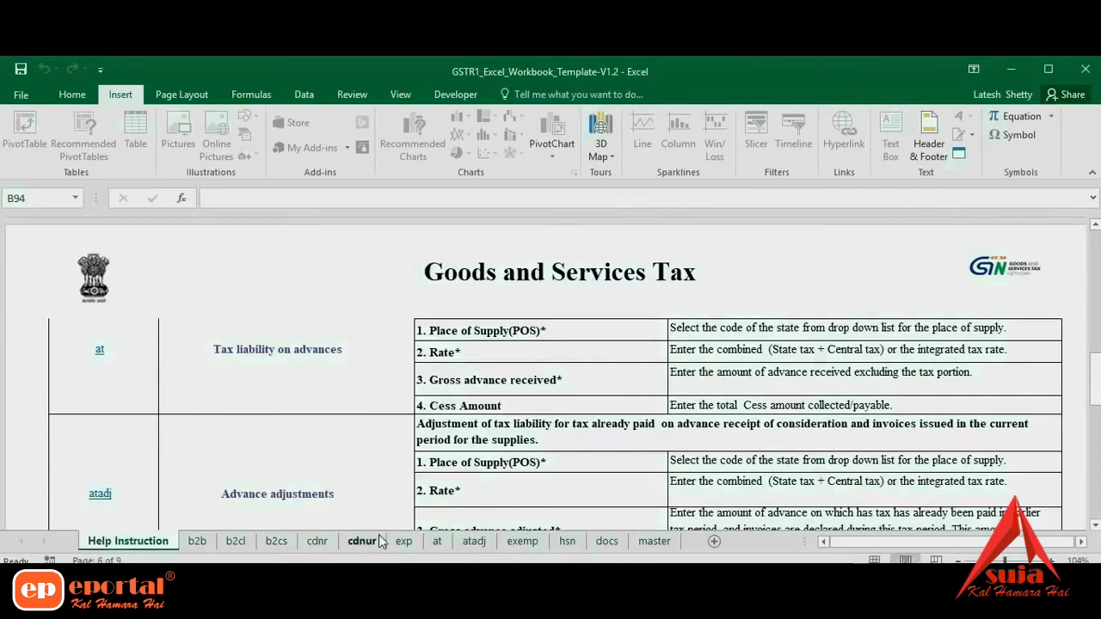
left_click(647, 546)
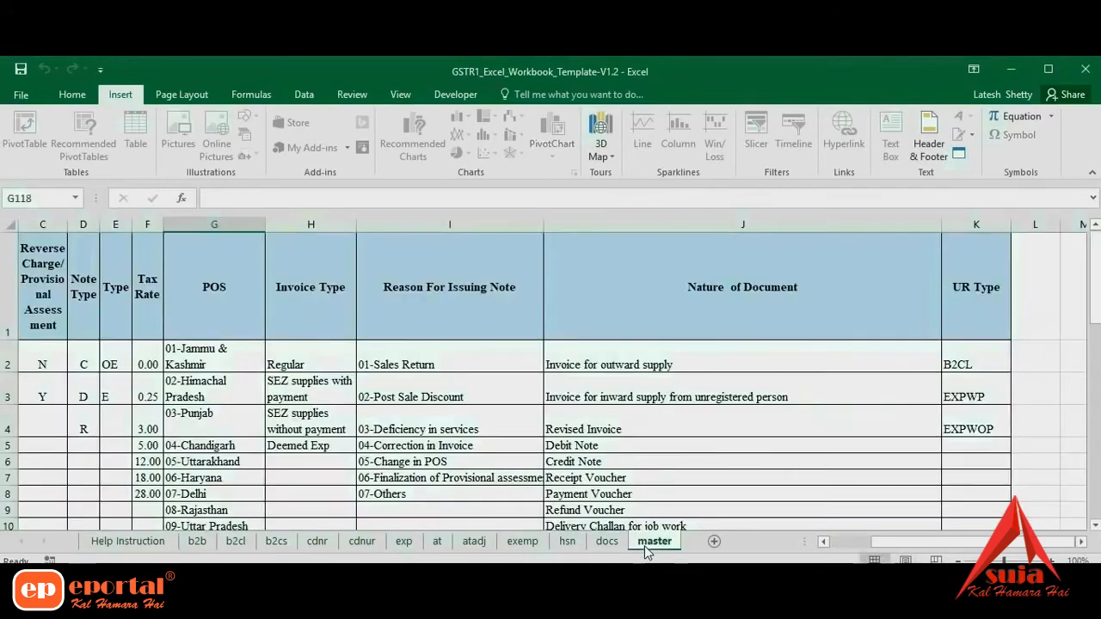
Compare the b2b sheet's header row in the GSTR1 template with the one in the "NSDLs Modified GSTN format" workbook.
left_click(196, 545)
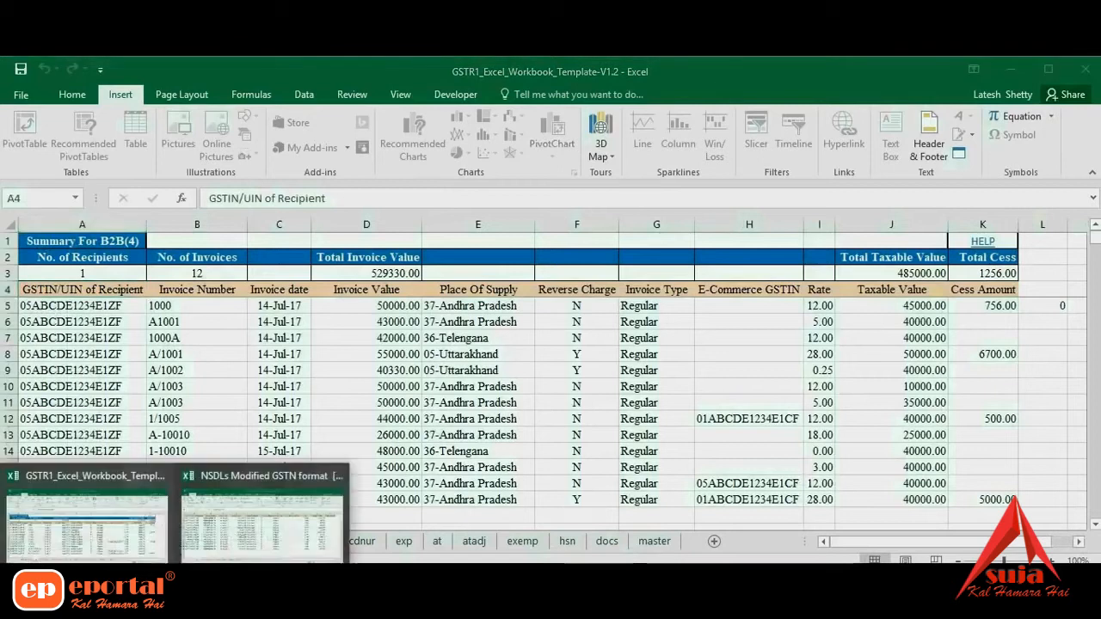
left_click(218, 542)
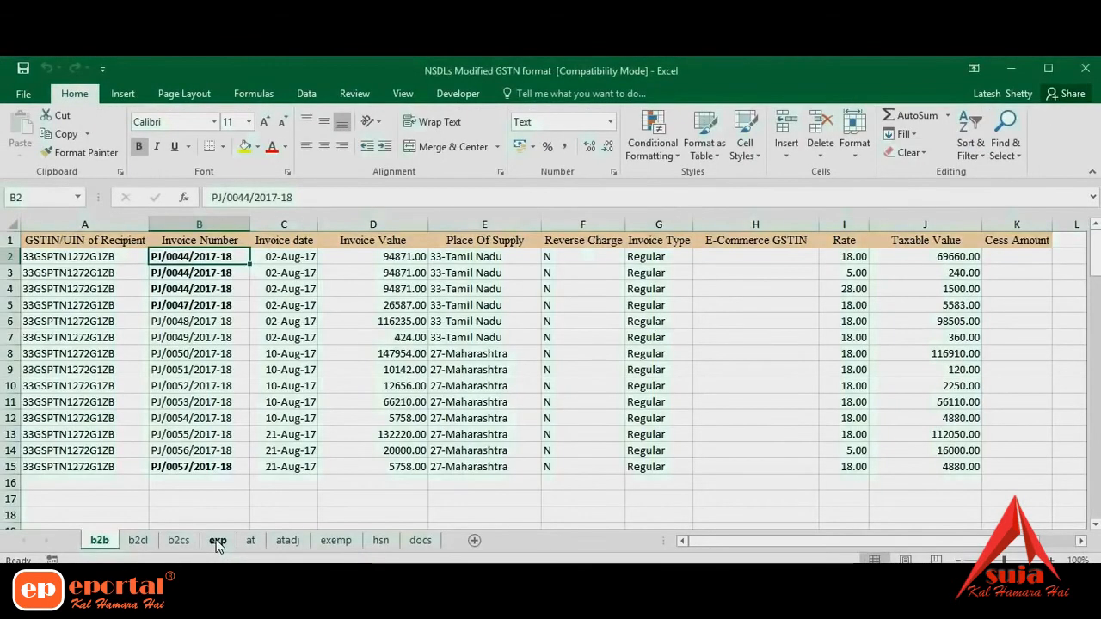
left_click(11, 257)
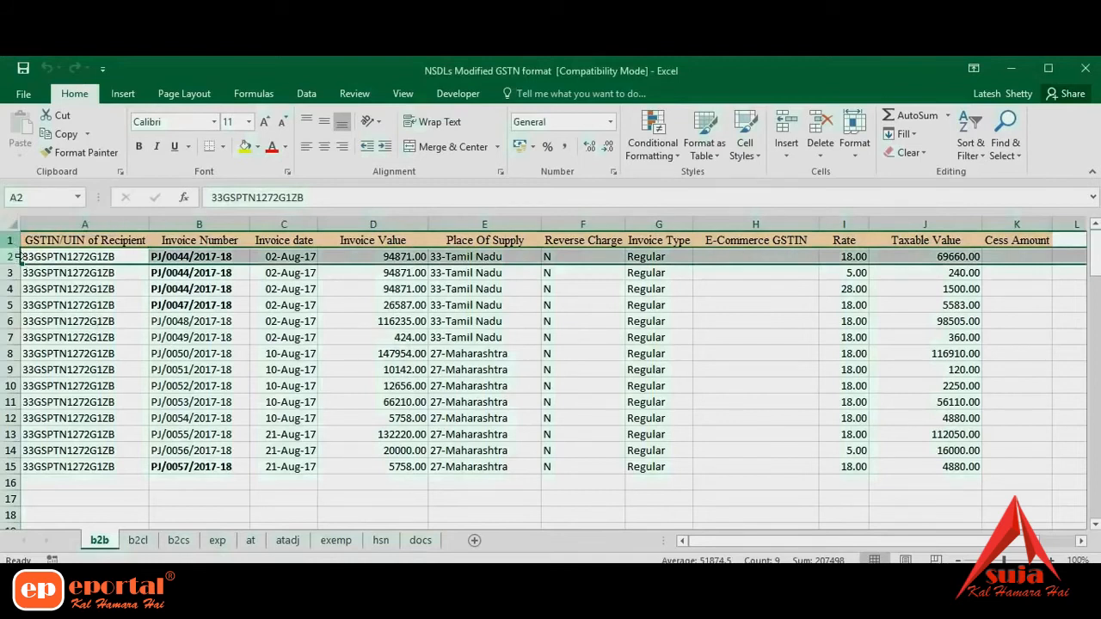
left_click(11, 241)
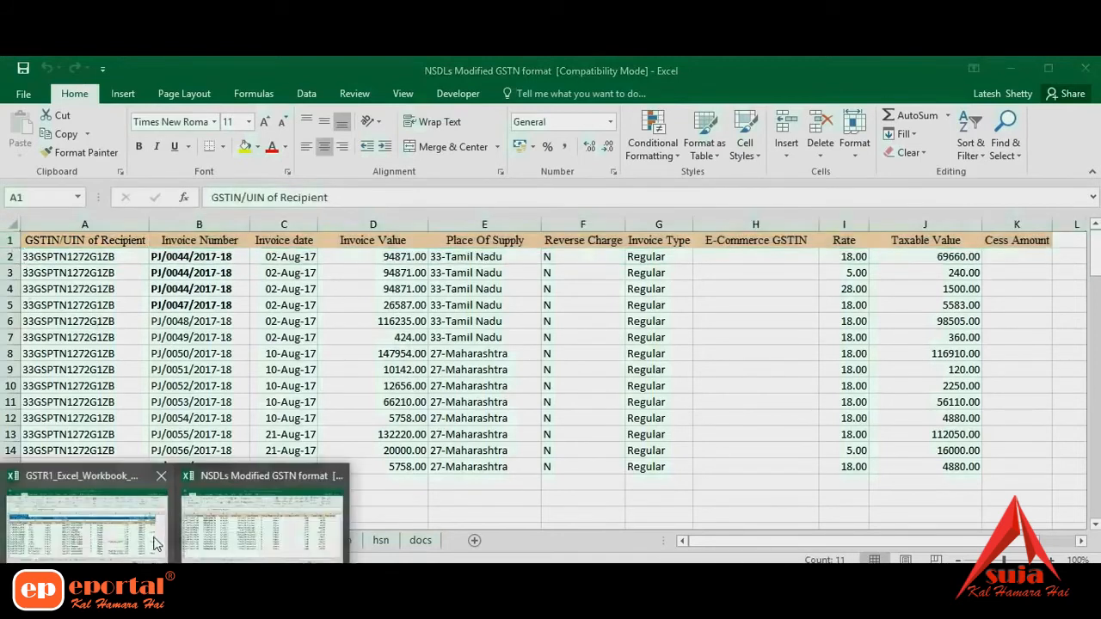
left_click(78, 491)
left_click(12, 293)
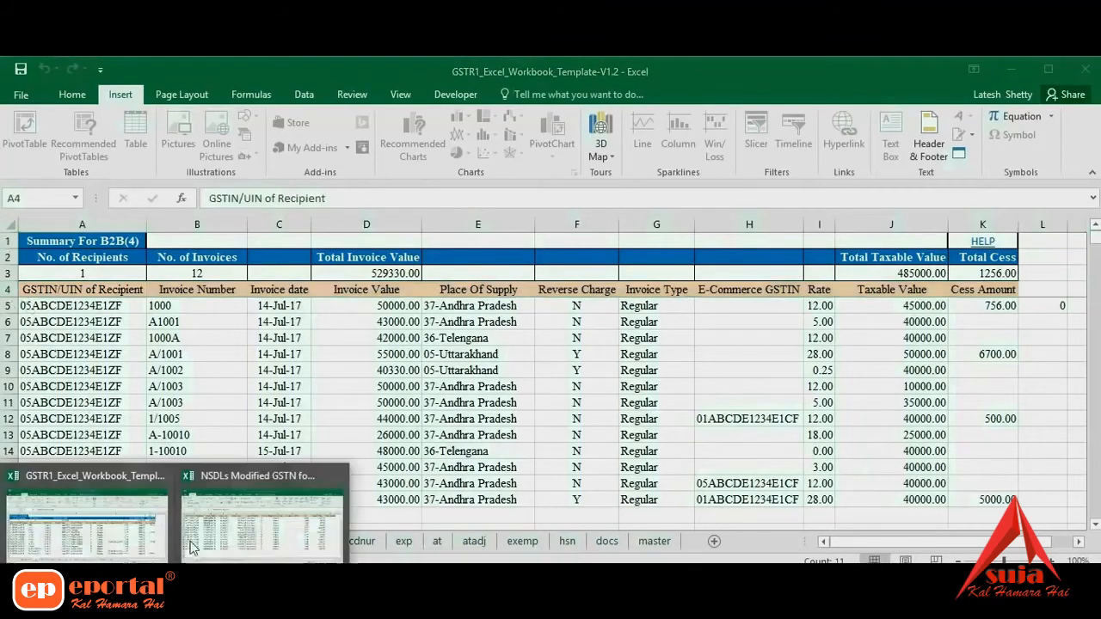
left_click(246, 527)
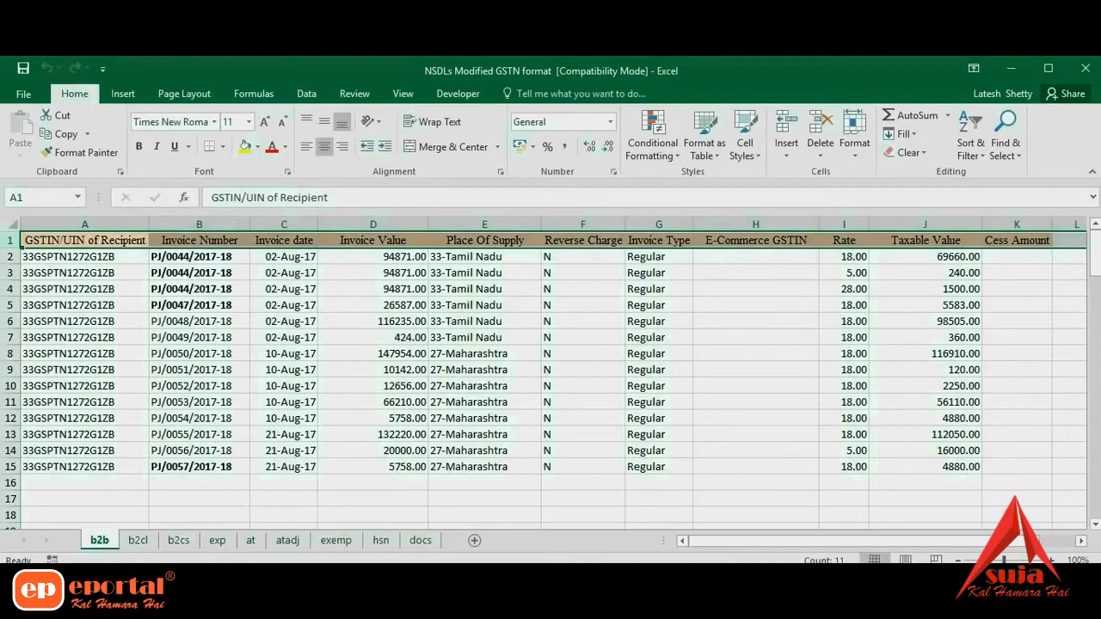
On the NSDL portal, choose Excel File with invoice type GSTN, attach "NSDLs Modified GSTN format" from the GSTN format folder and upload it.
left_click(112, 527)
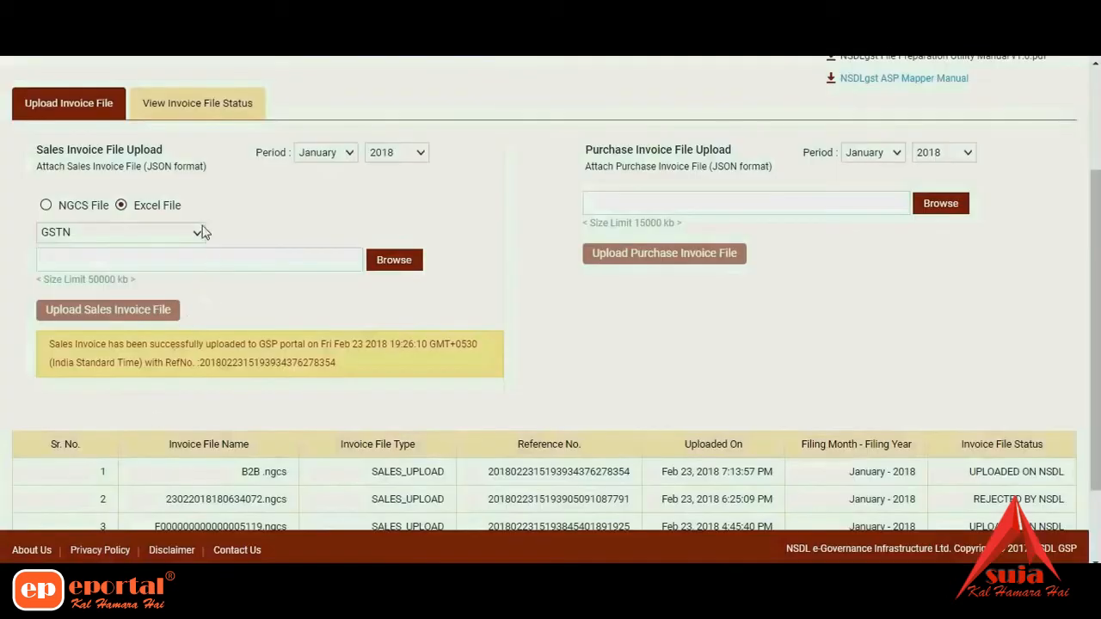
left_click(152, 208)
left_click(164, 234)
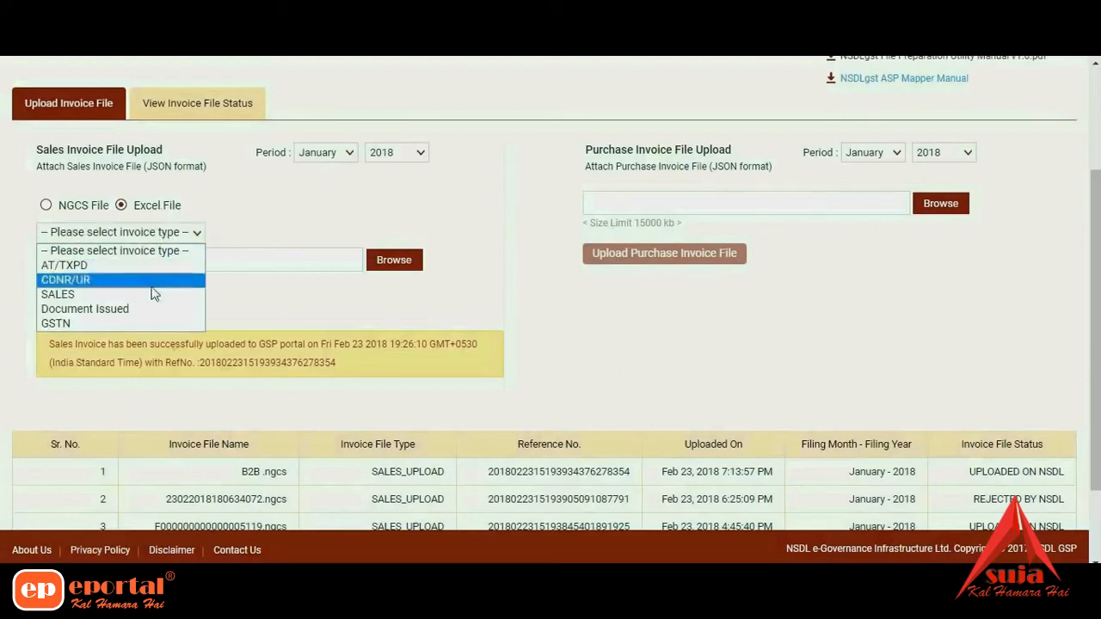
left_click(142, 322)
left_click(394, 269)
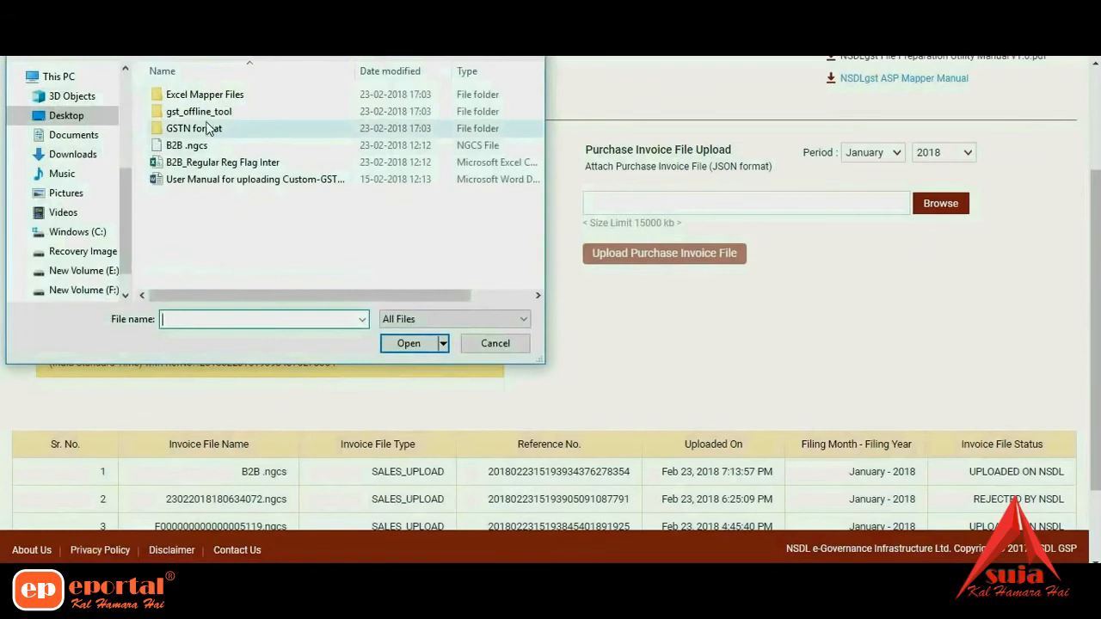
double_click(207, 127)
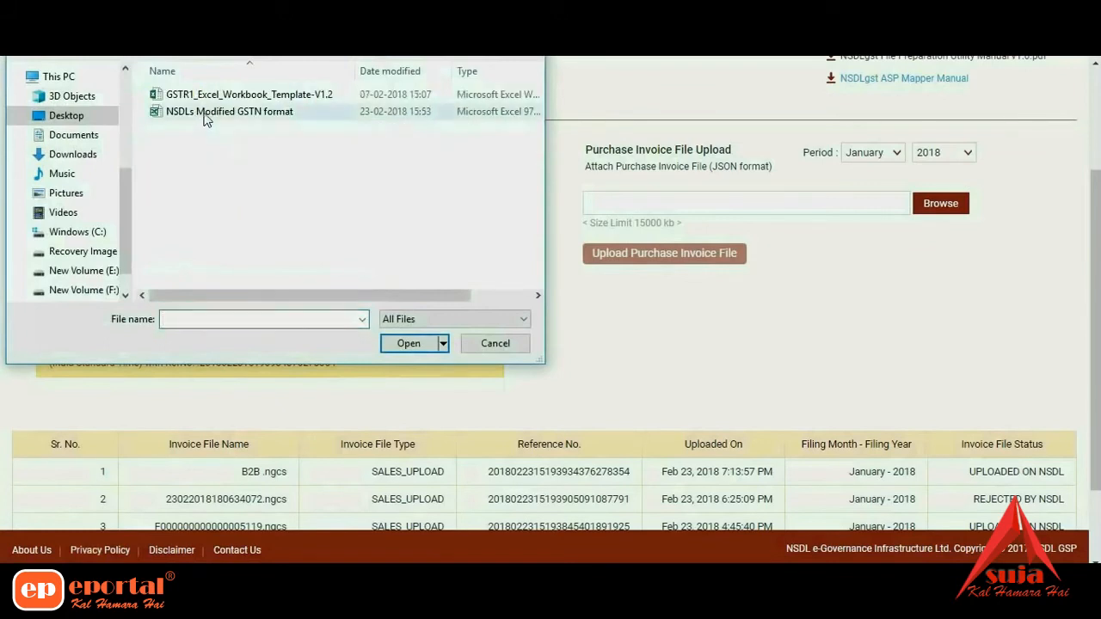
left_click(206, 115)
left_click(389, 343)
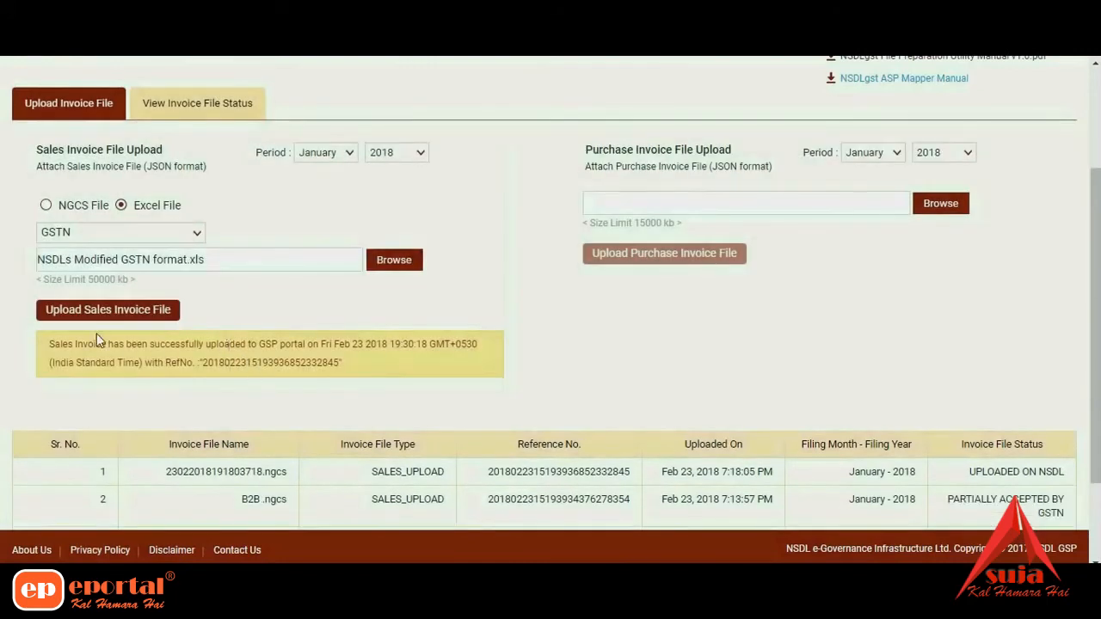
Read the sales invoice upload message and check the newest file's status in the uploaded files list.
left_click_drag(51, 346, 148, 371)
left_click(217, 374)
triple_click(219, 379)
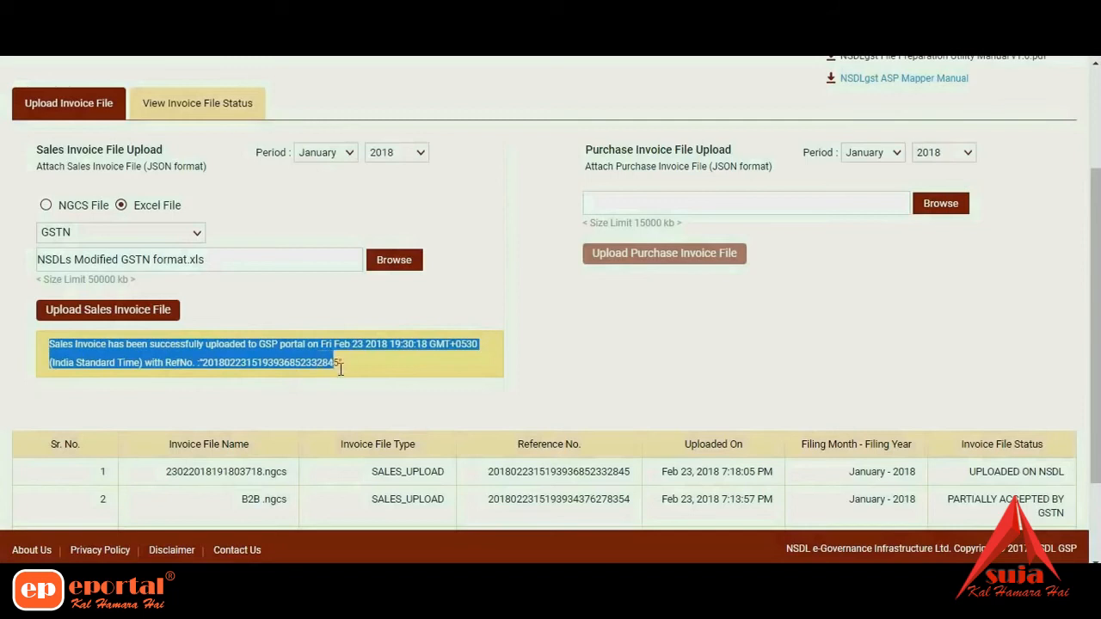
left_click(450, 397)
left_click_drag(953, 478, 1067, 487)
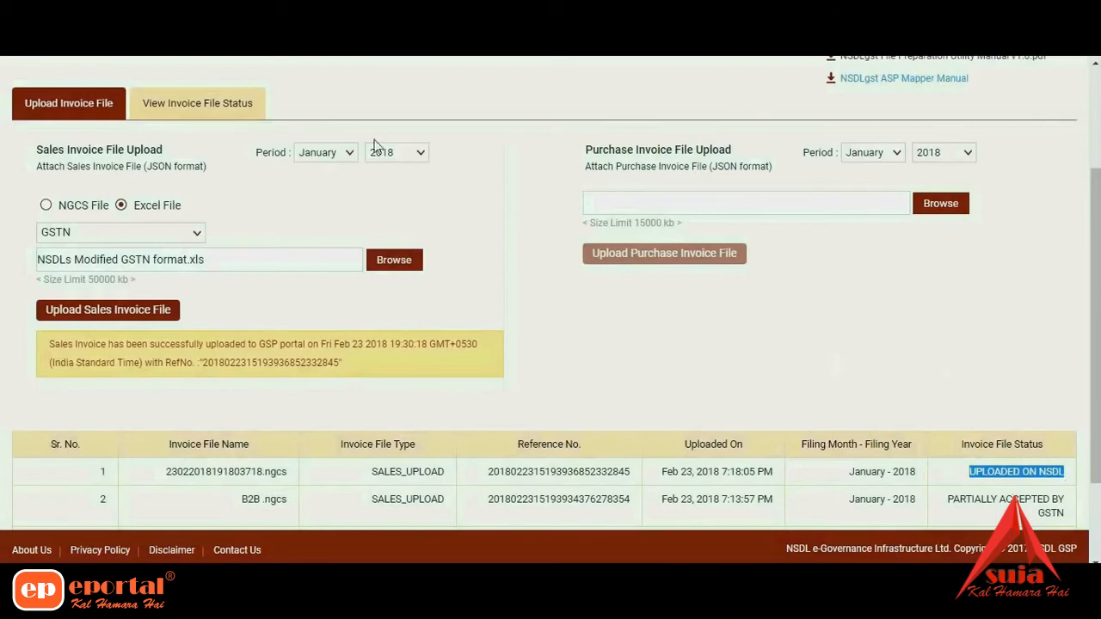
left_click(242, 114)
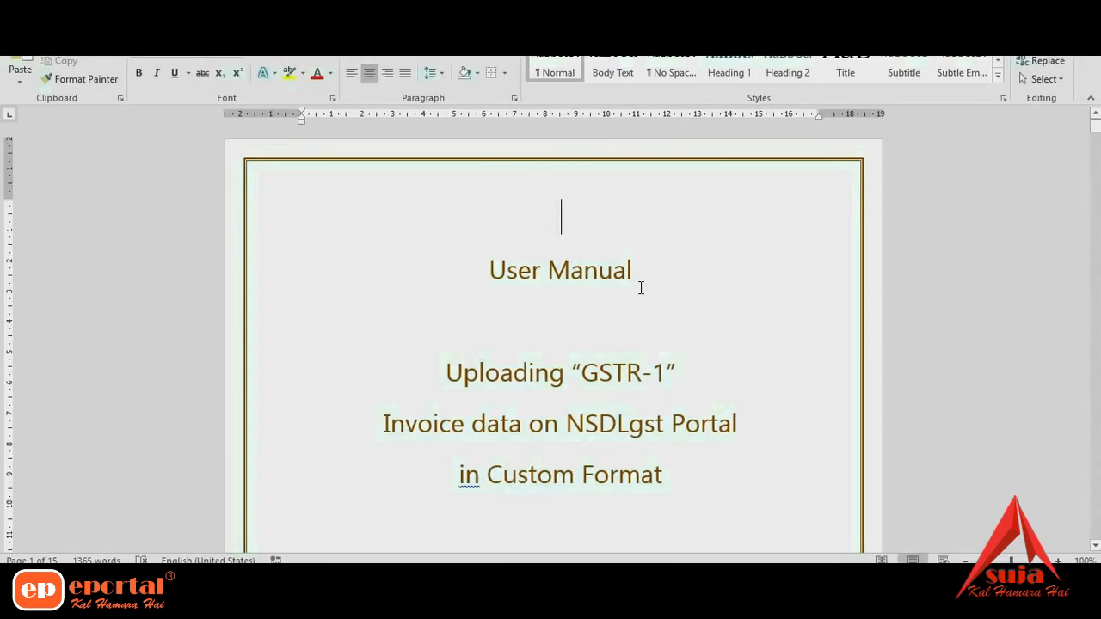
Switch to the user manual in Word and look through its cover page and table of contents.
scroll(641, 287, "down", 1)
scroll(641, 288, "up", 1)
scroll(641, 287, "down", 10)
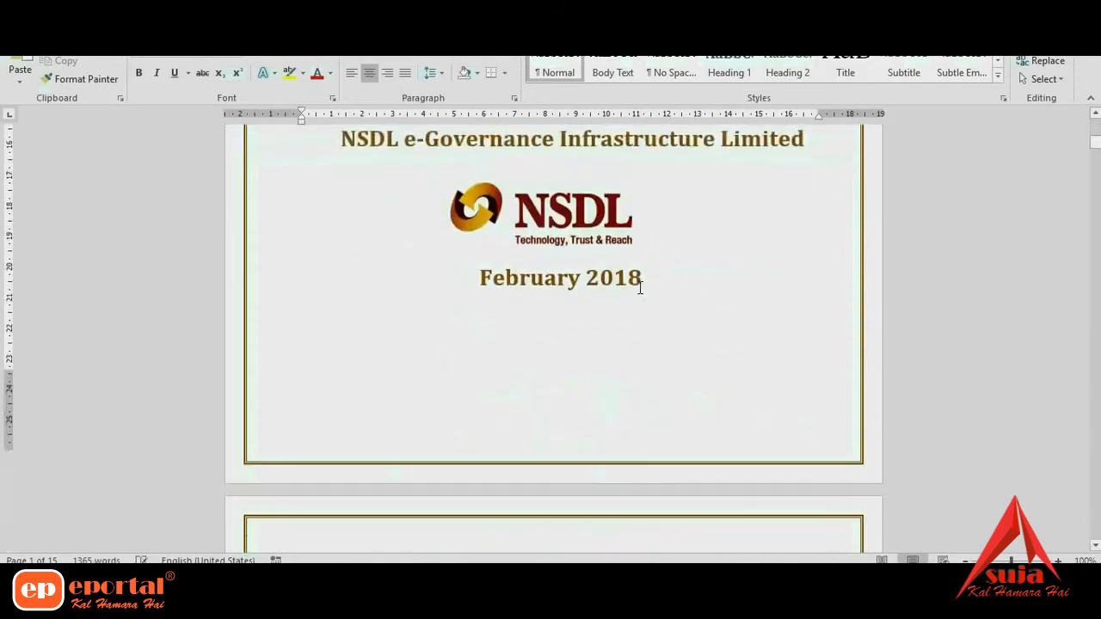
scroll(641, 288, "down", 6)
scroll(641, 287, "up", 4)
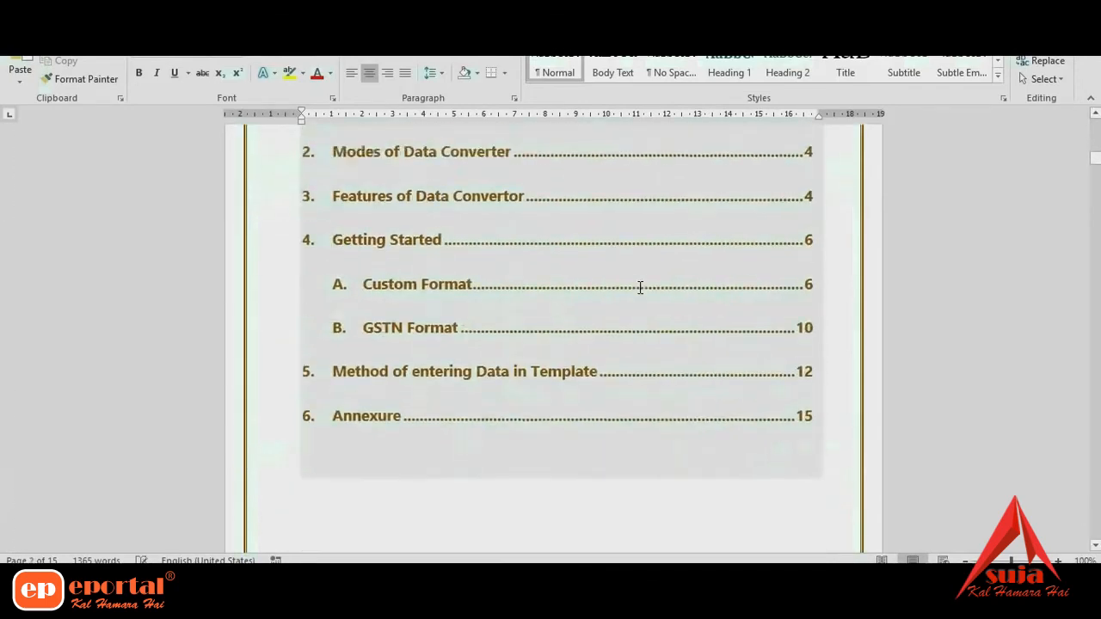
scroll(640, 288, "up", 12)
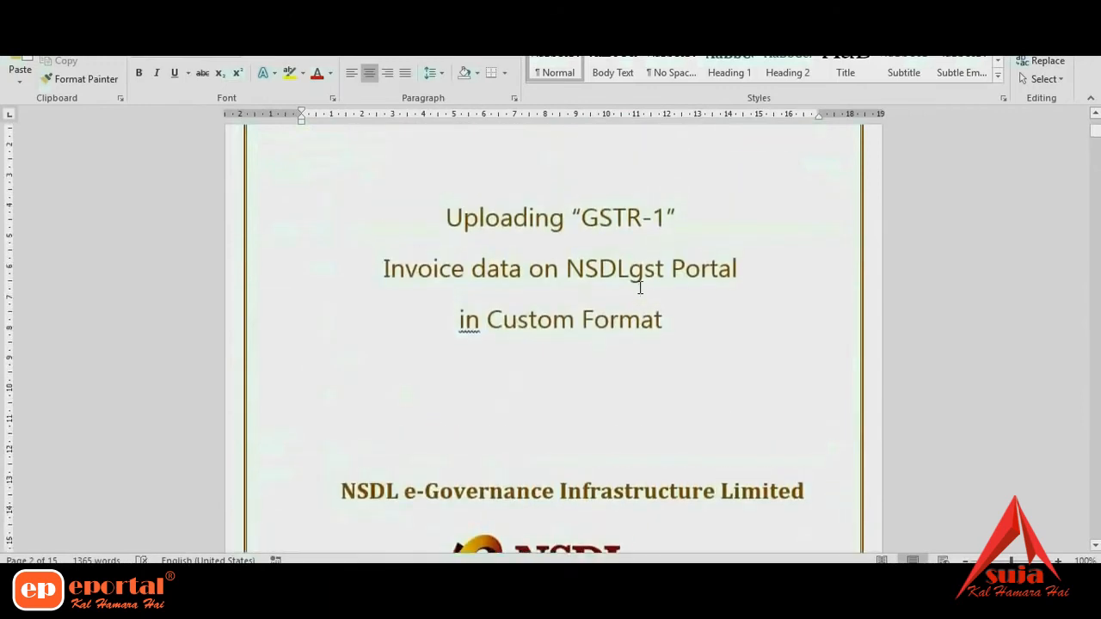
scroll(640, 287, "up", 1)
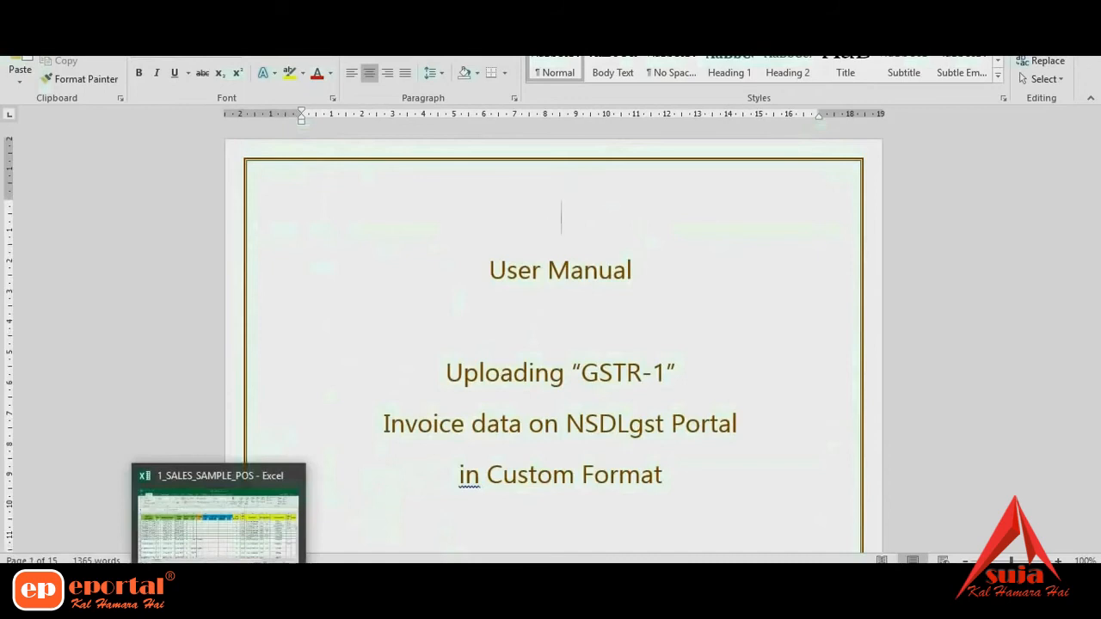
Check the columns of the 1_SALES_SAMPLE_POS workbook in Excel, and on the NSDL portal choose Excel File with invoice type SALES.
left_click(229, 527)
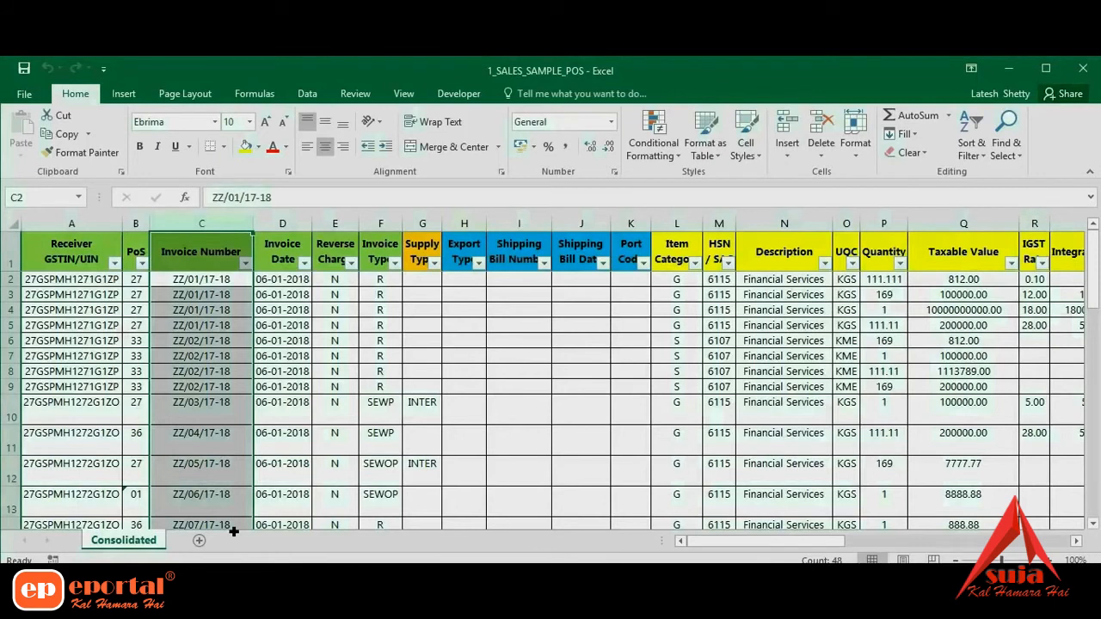
left_click(127, 578)
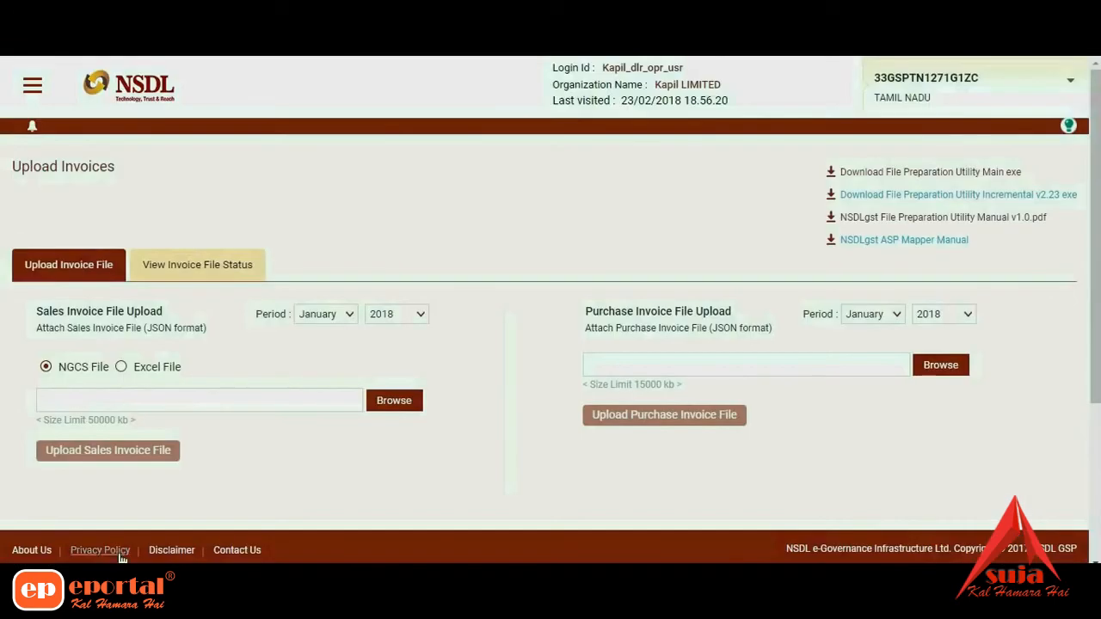
left_click(129, 370)
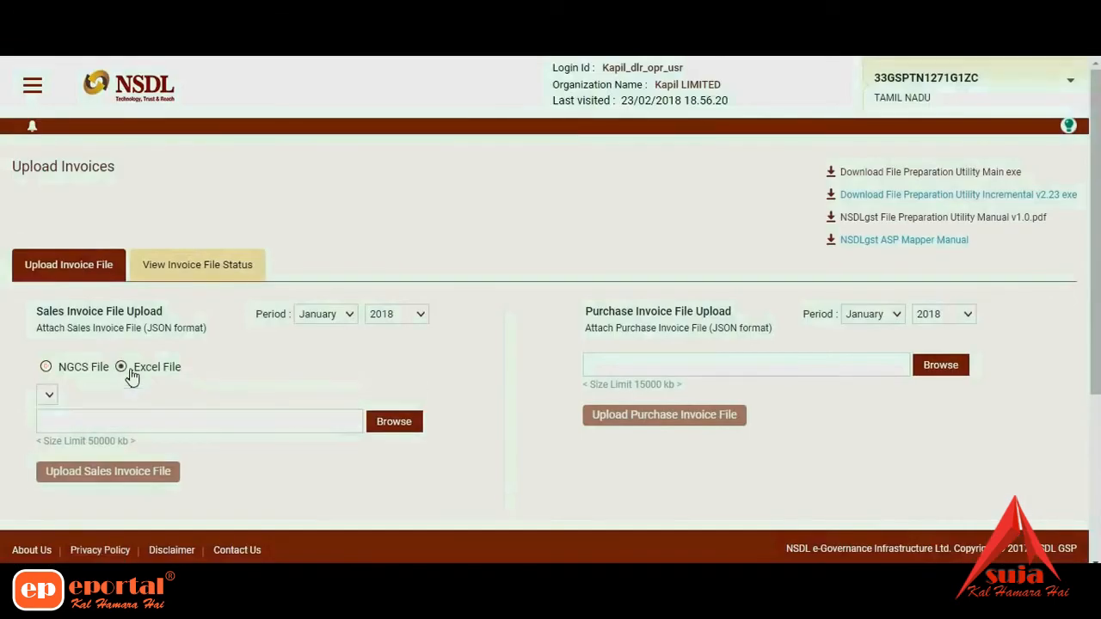
left_click(175, 395)
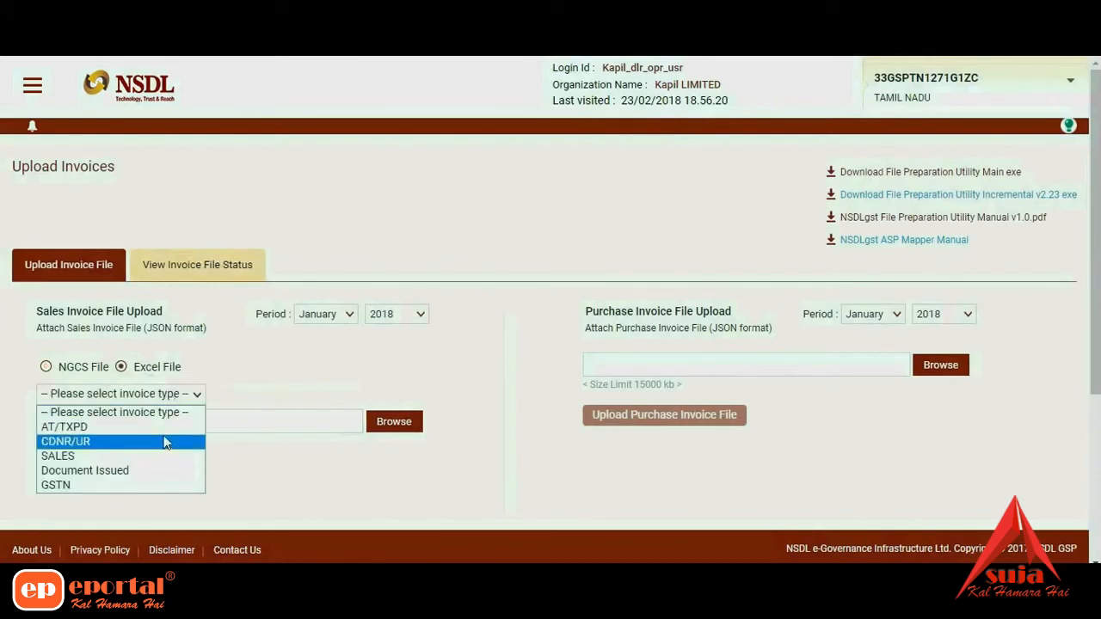
left_click(197, 417)
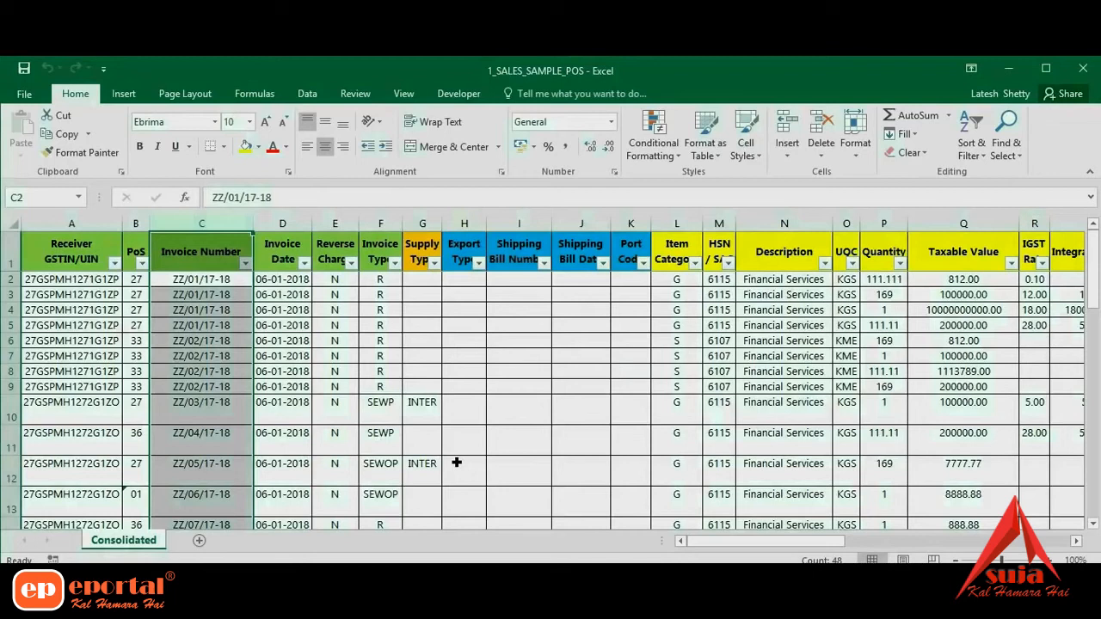
key("alt+Tab")
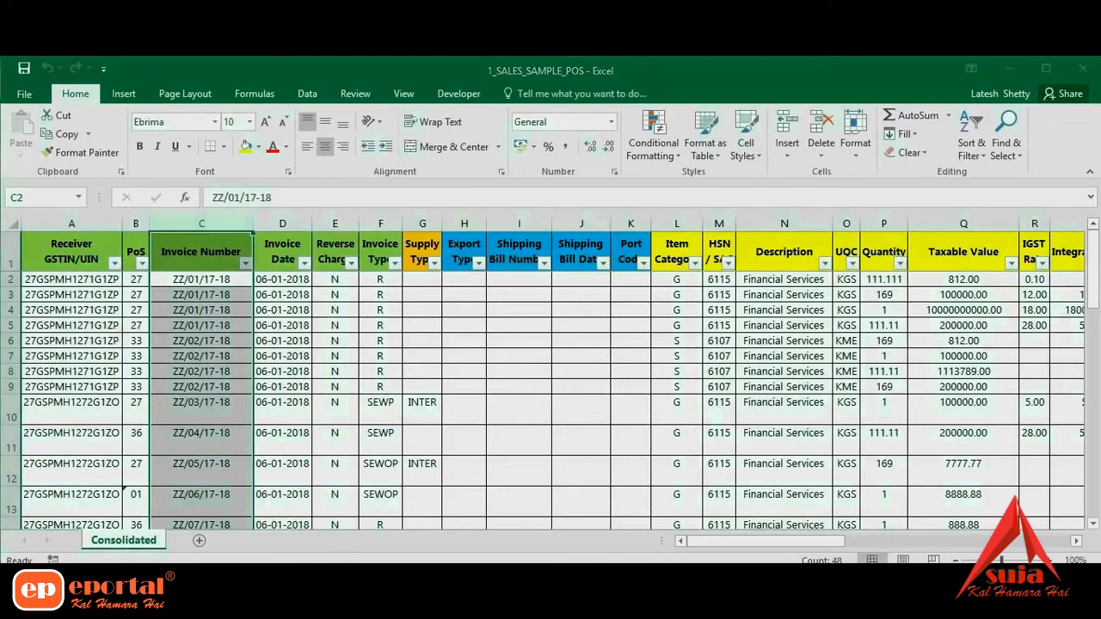
left_click(193, 394)
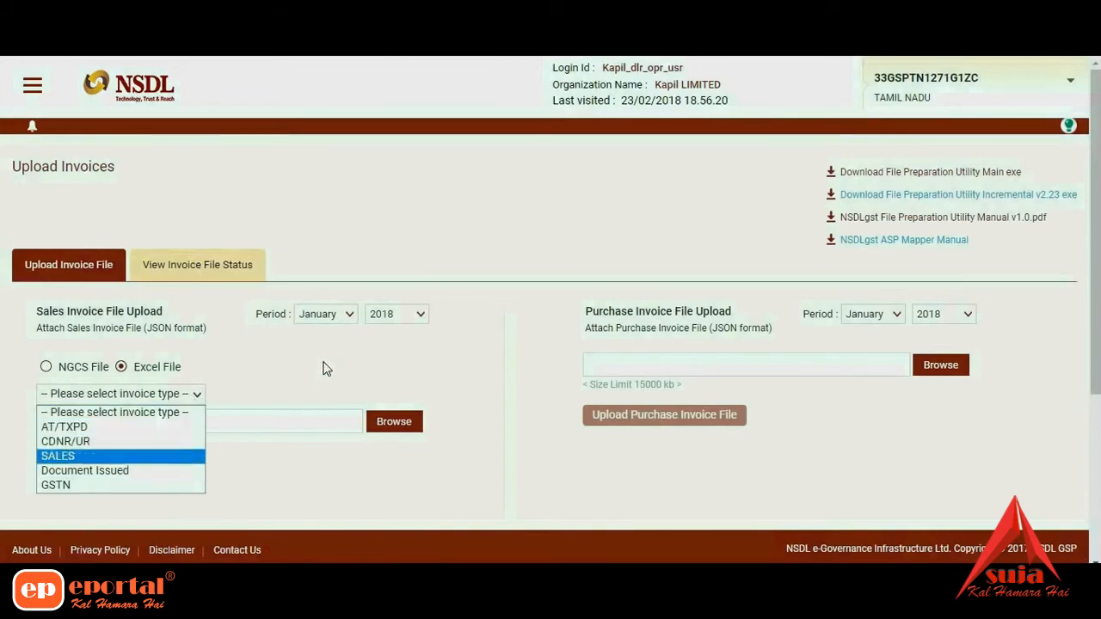
left_click(201, 413)
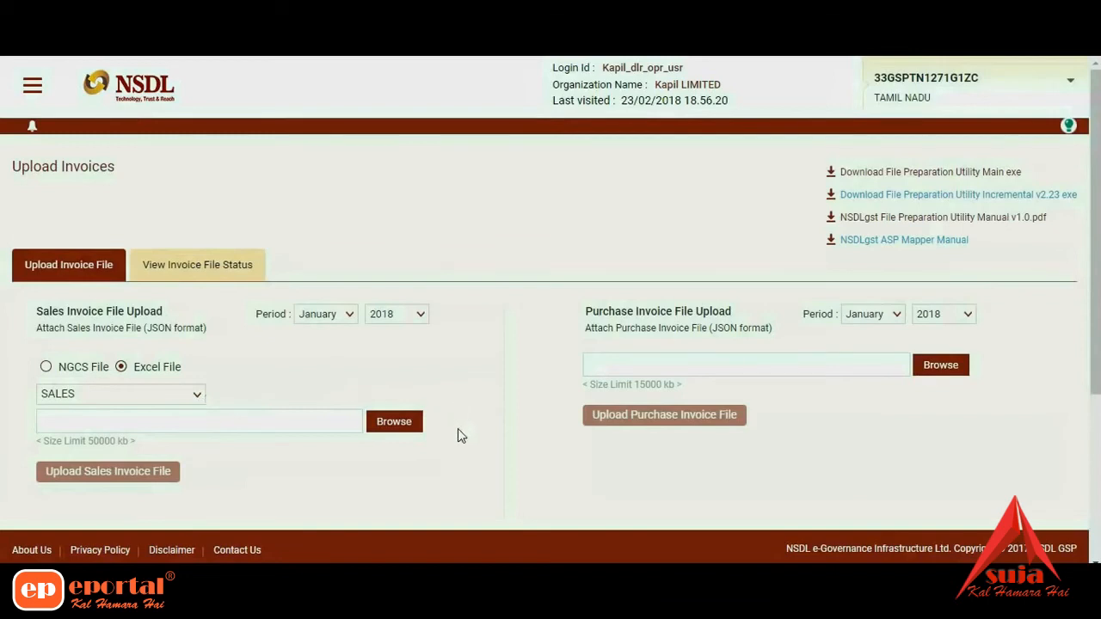
Attach the 1_SALES_SAMPLE_POS workbook as the sales invoice file for January 2018 and upload it.
left_click(384, 425)
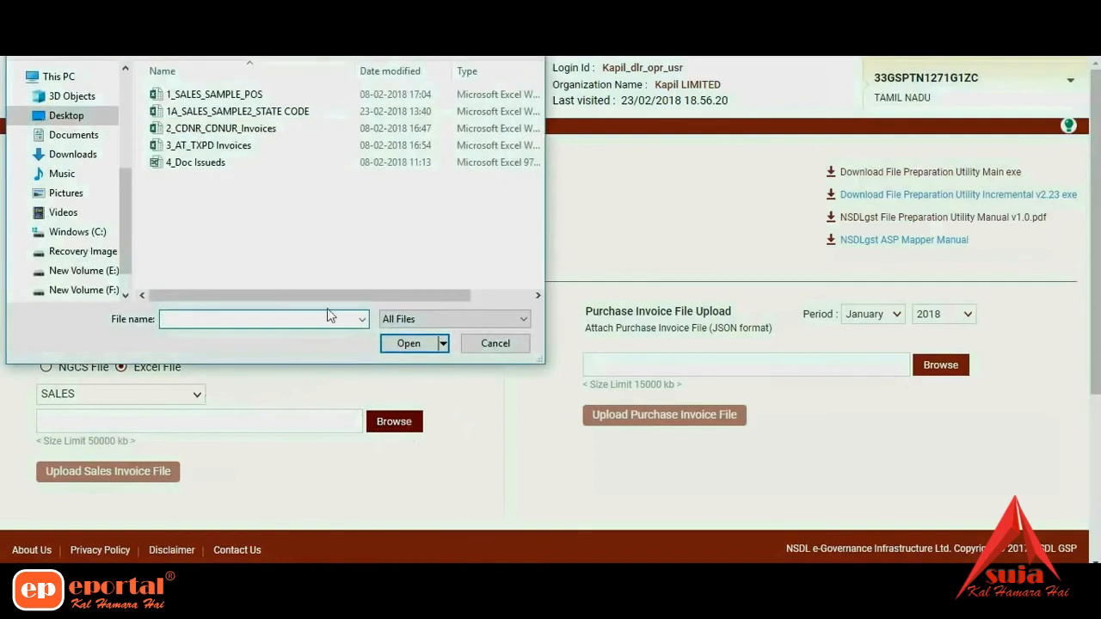
left_click(235, 96)
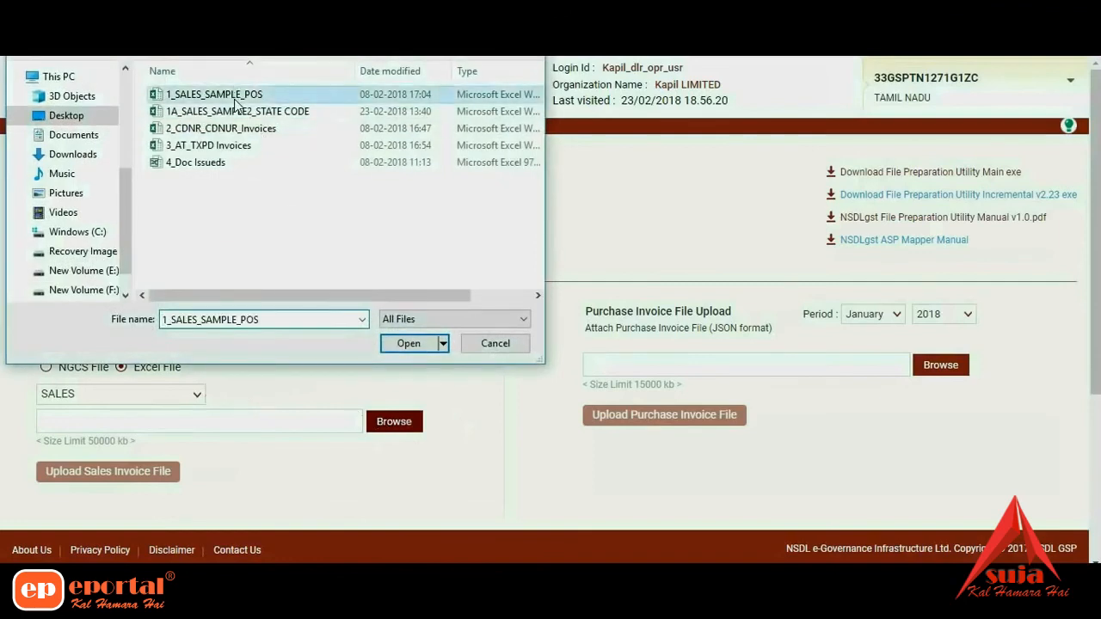
left_click(396, 342)
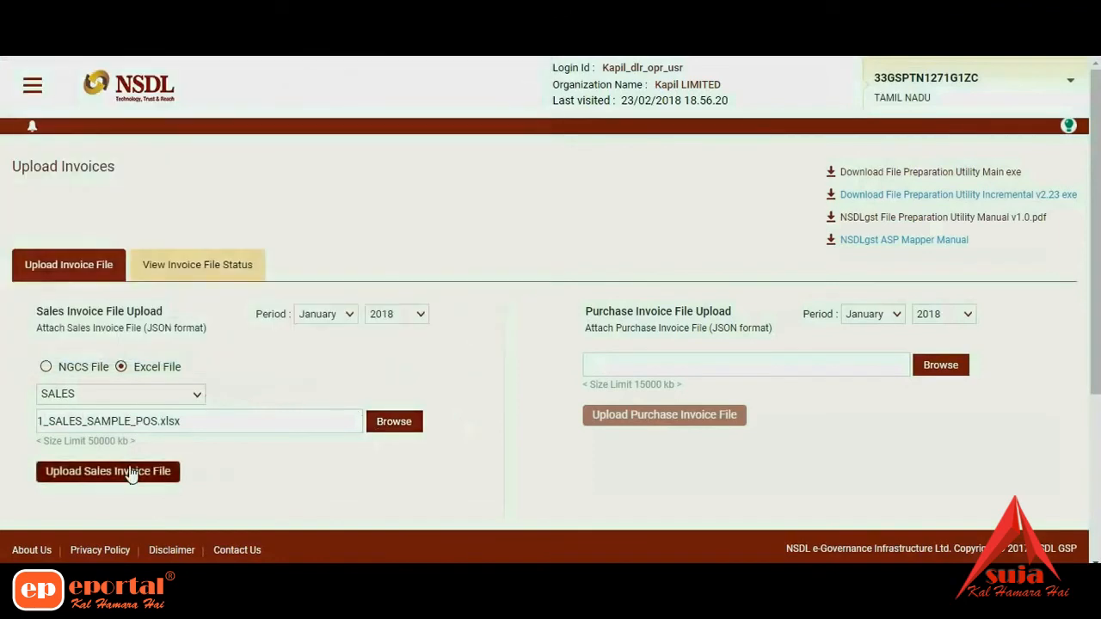
left_click(230, 450)
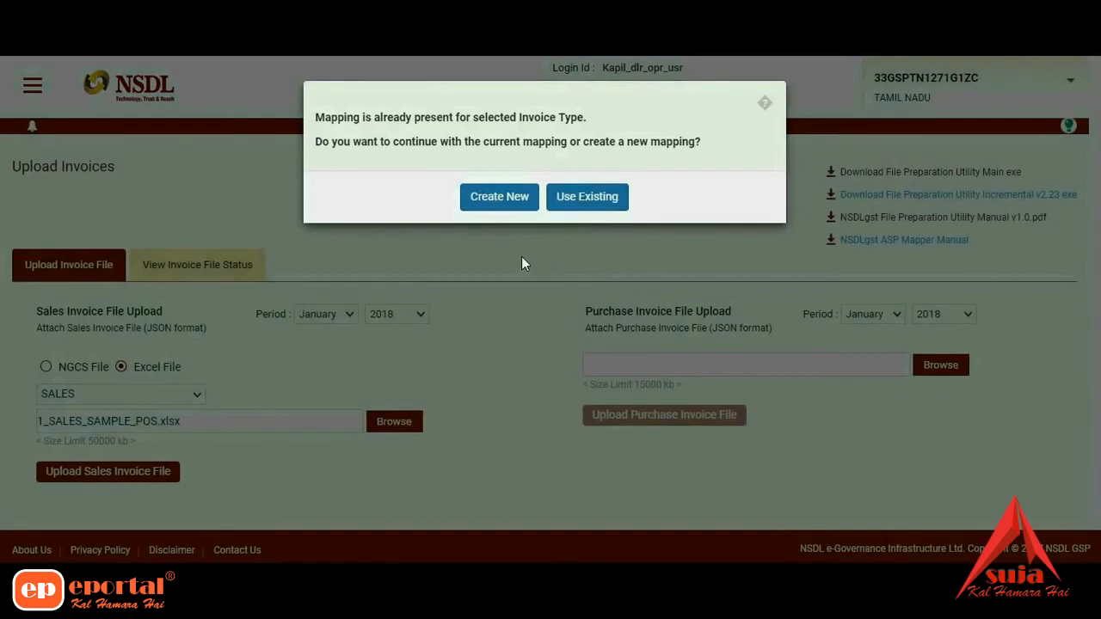
Choose to create a new mapping and look over the NSDL Format and Excel Format field lists in the Mapping Builder.
left_click(498, 205)
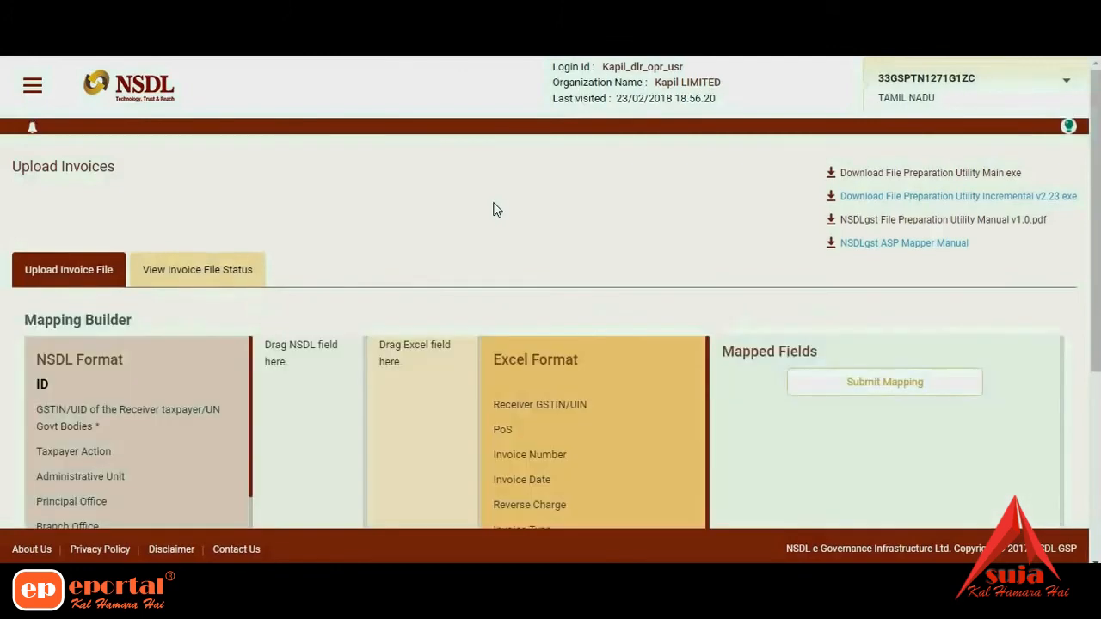
left_click_drag(130, 360, 31, 353)
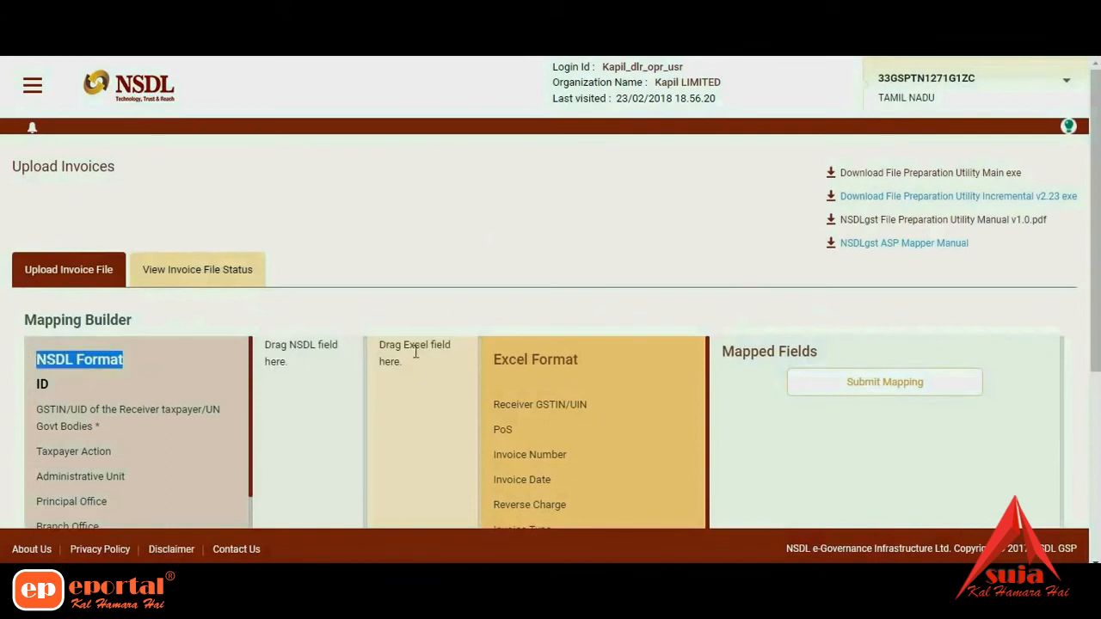
left_click_drag(491, 356, 551, 358)
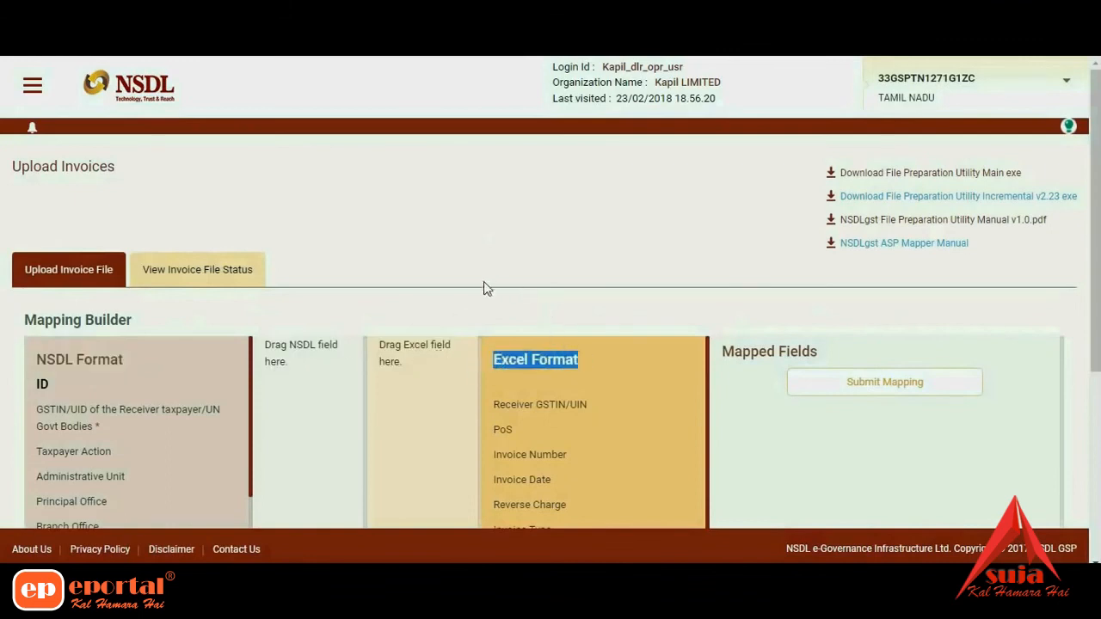
left_click(482, 303)
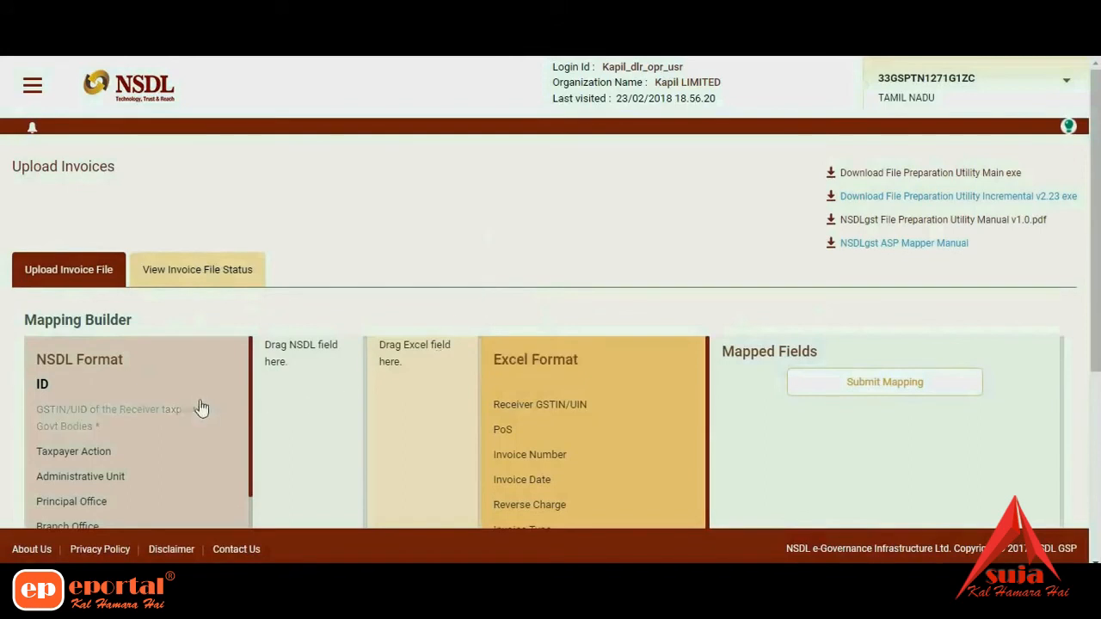
Map the receiver's GSTIN/UID to Receiver GSTIN/UIN, Place of supply to PoS, and Supplier Invoice Number to Invoice Number.
left_click_drag(166, 418, 310, 393)
left_click_drag(505, 418, 387, 392)
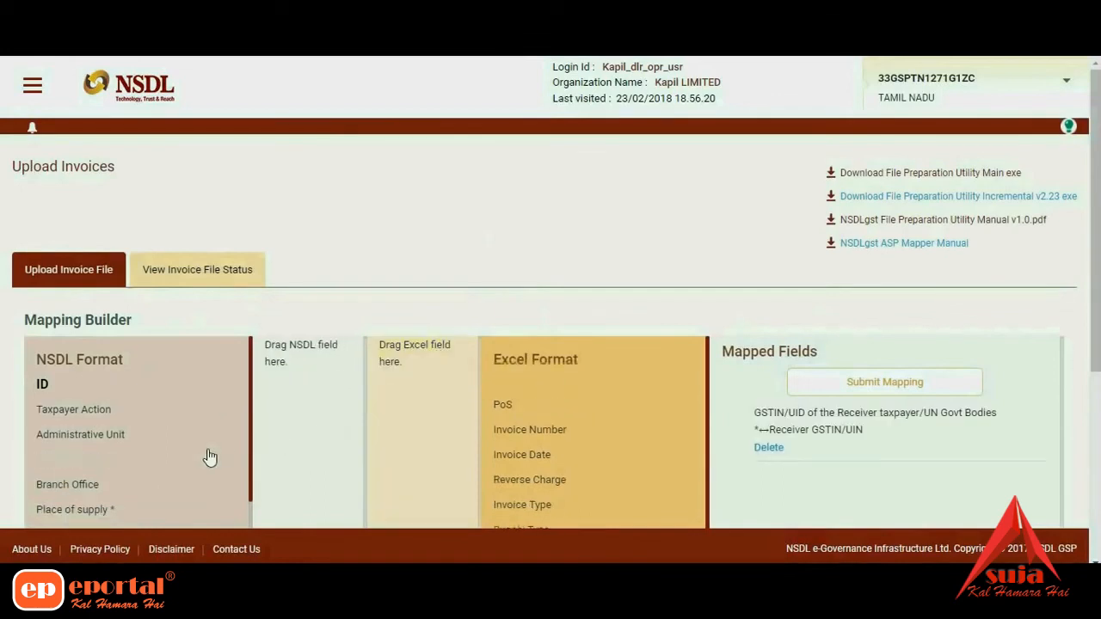
scroll(209, 457, "down", 1)
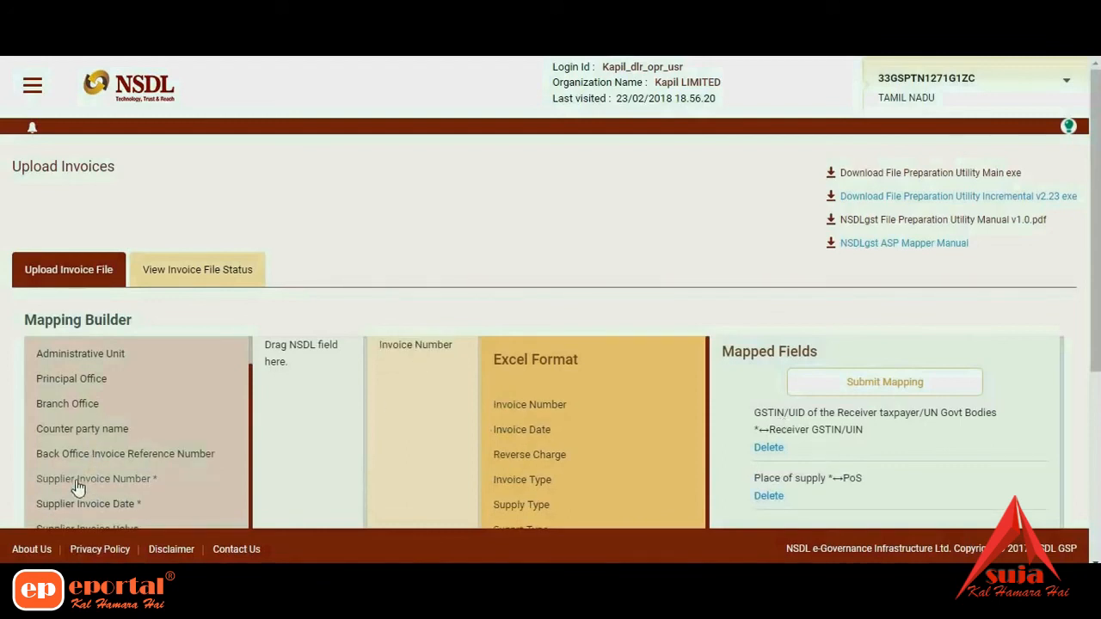
left_click_drag(78, 487, 310, 439)
left_click_drag(101, 481, 332, 438)
left_click_drag(524, 408, 442, 378)
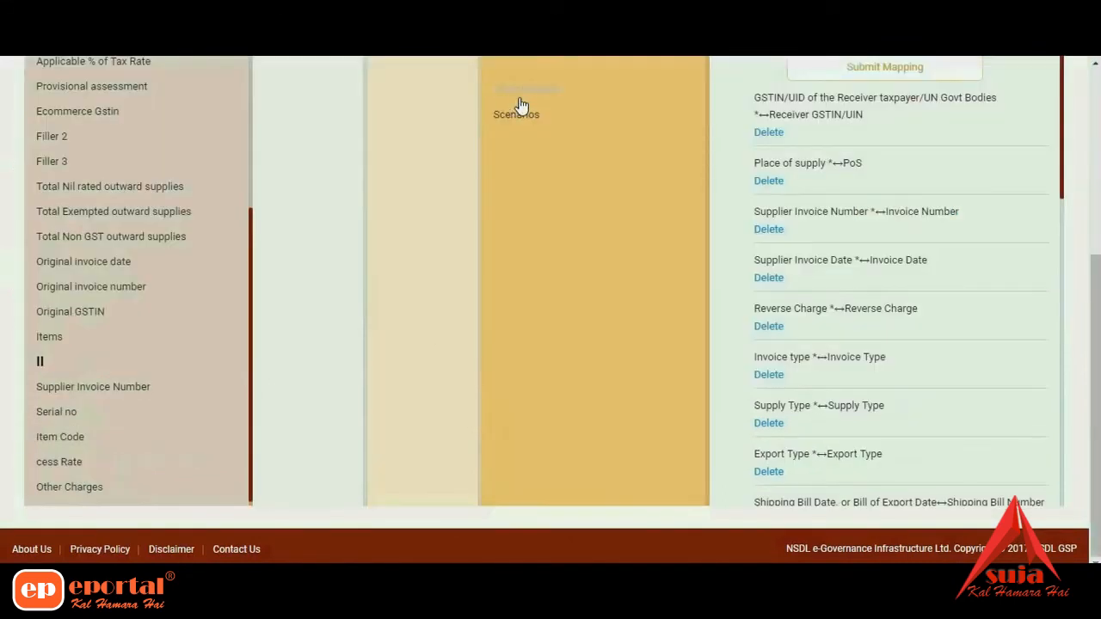
Map the NSDL Other Charges field to its Excel column, leaving Scenarios unmapped, and submit the mapping.
left_click_drag(520, 105, 387, 86)
left_click_drag(82, 496, 325, 344)
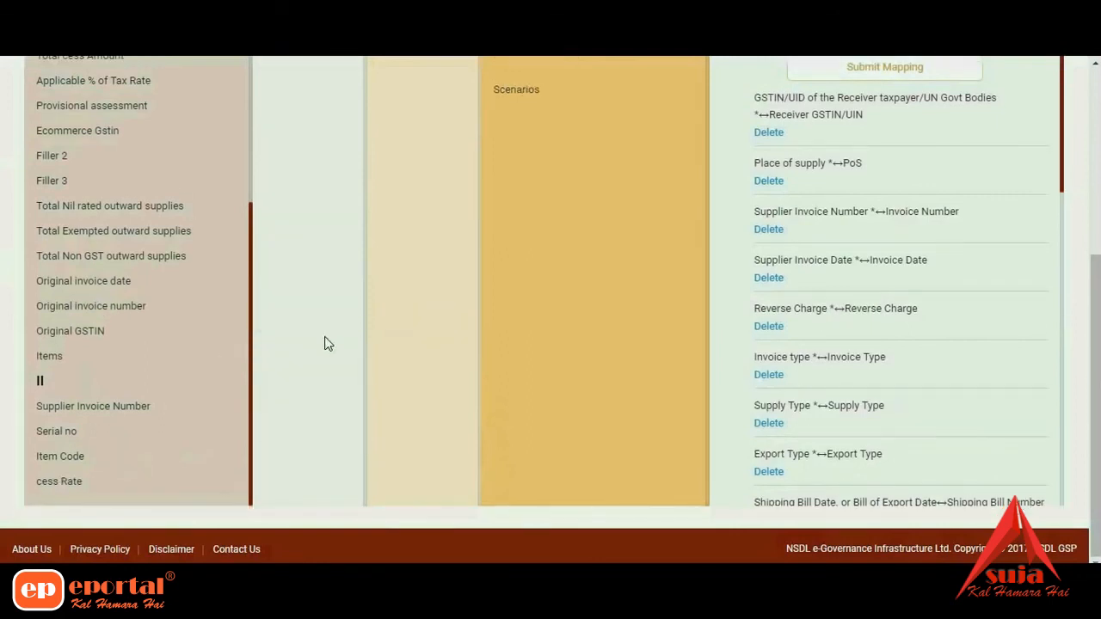
scroll(693, 428, "up", 2)
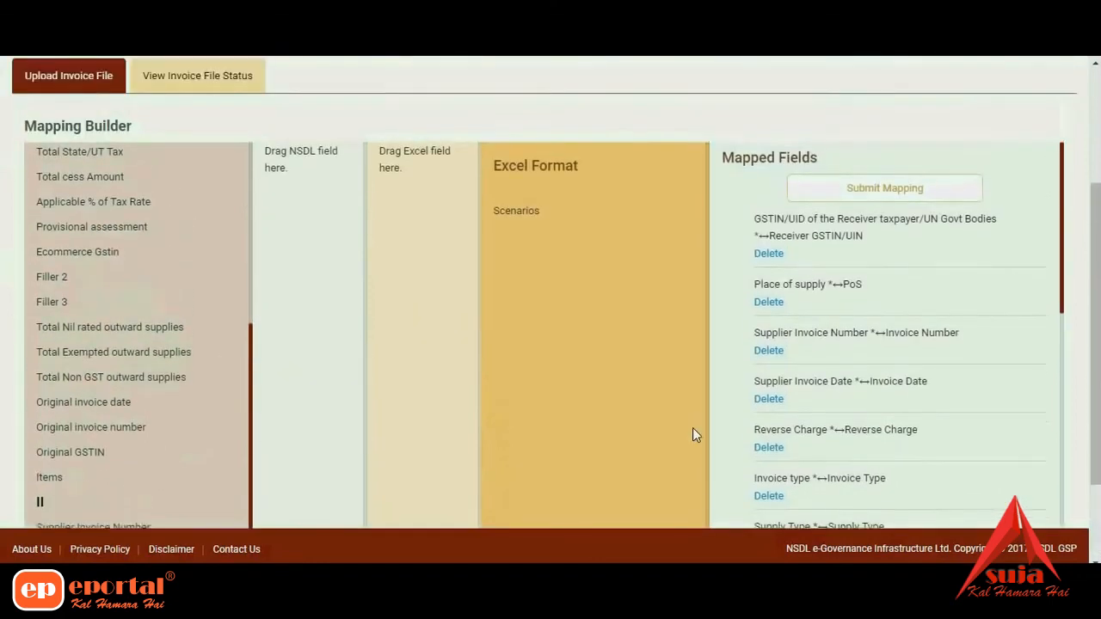
scroll(692, 427, "up", 1)
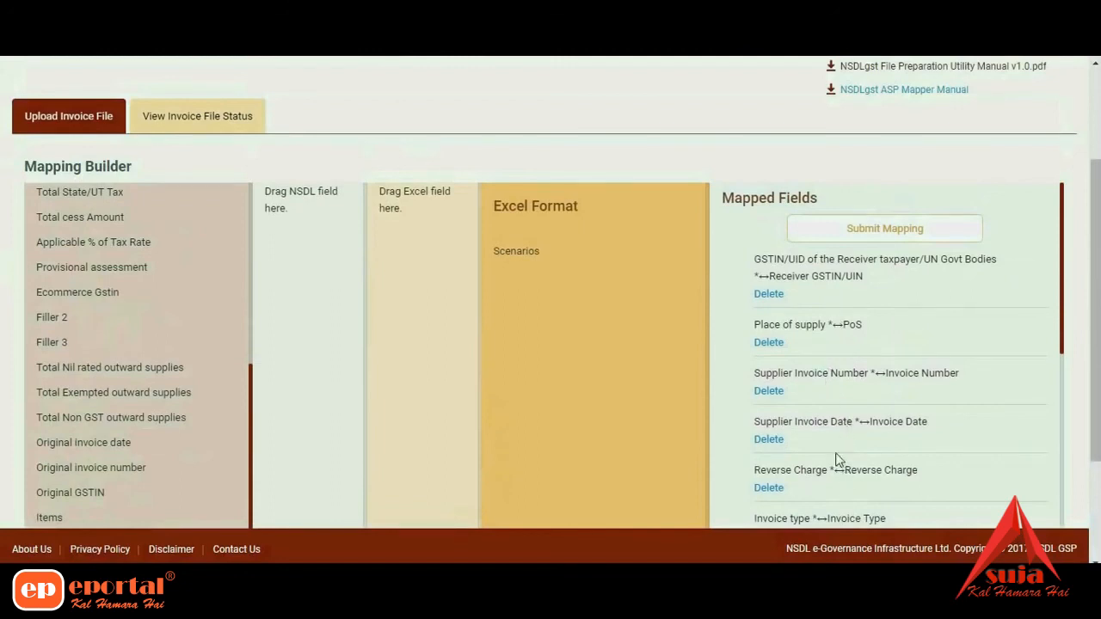
left_click(884, 230)
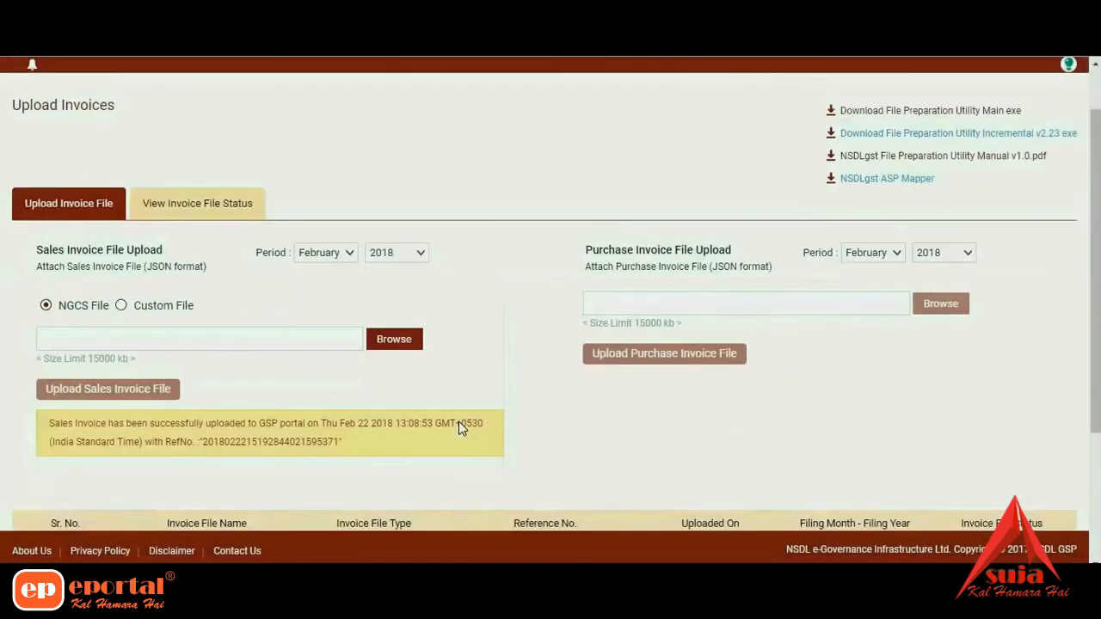
Read the sales invoice upload message and check the first listed file's invoice file status.
scroll(459, 424, "down", 1)
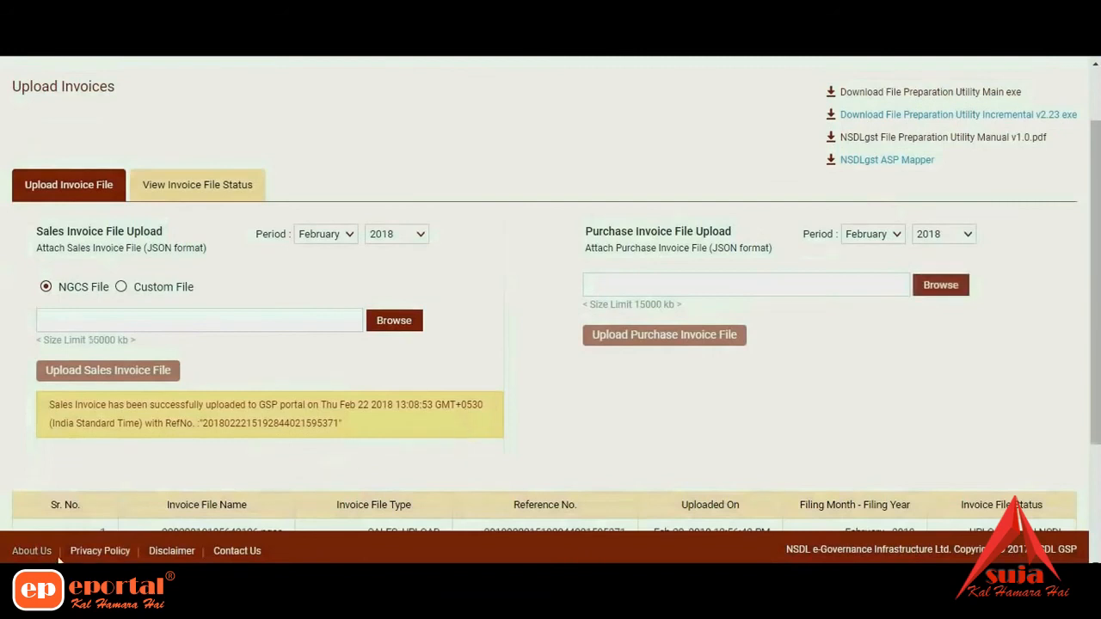
left_click_drag(49, 405, 396, 427)
scroll(413, 428, "down", 3)
left_click(1017, 375)
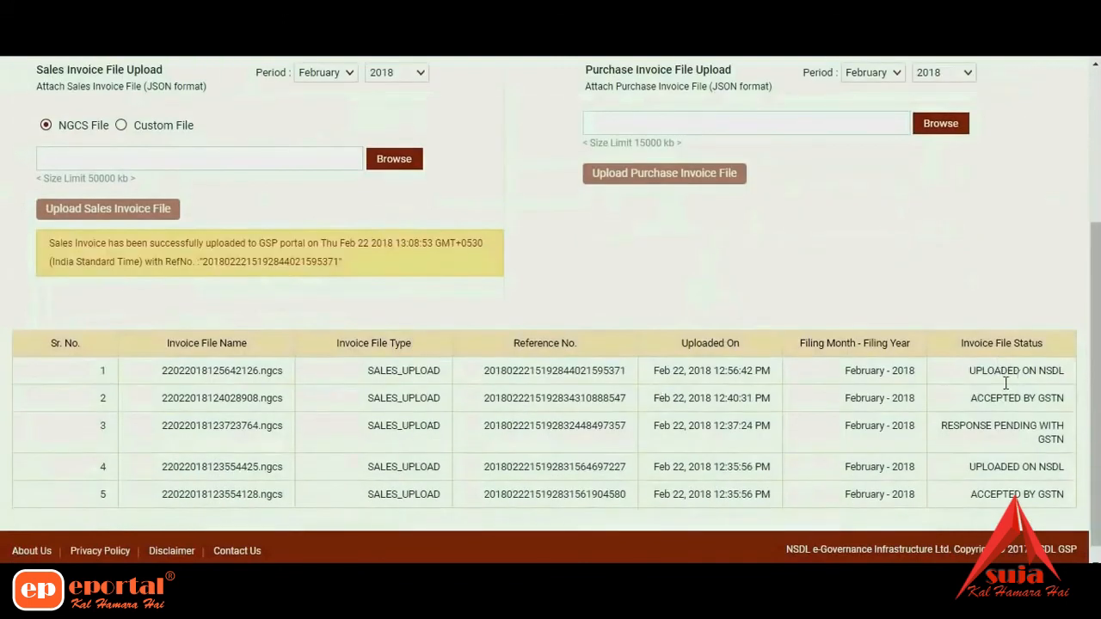
double_click(1006, 382)
left_click_drag(1070, 376, 959, 375)
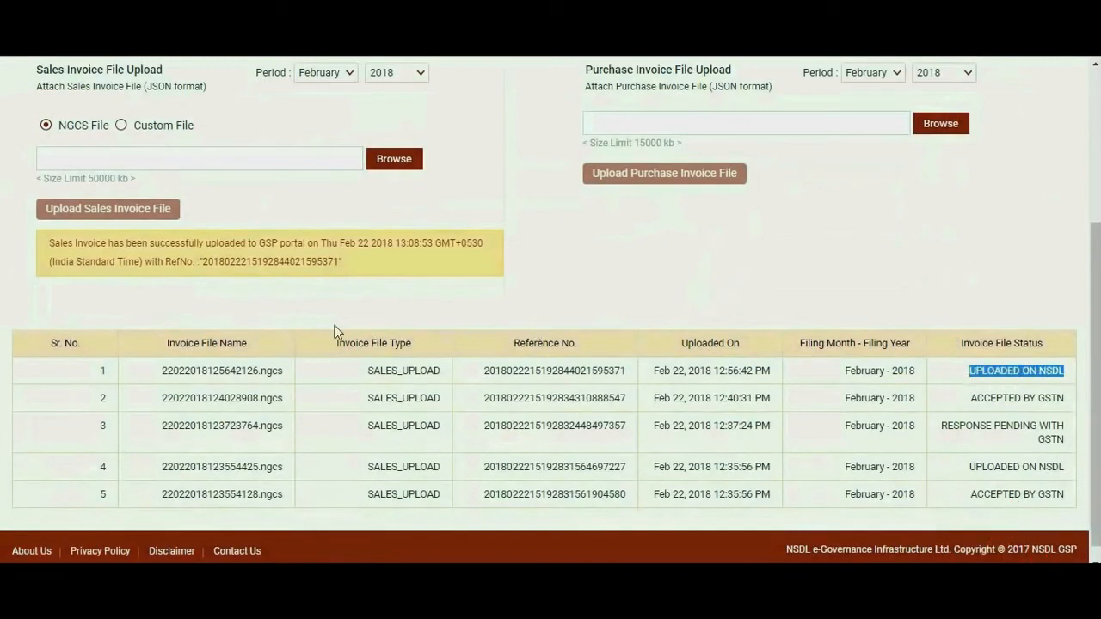
scroll(336, 332, "up", 2)
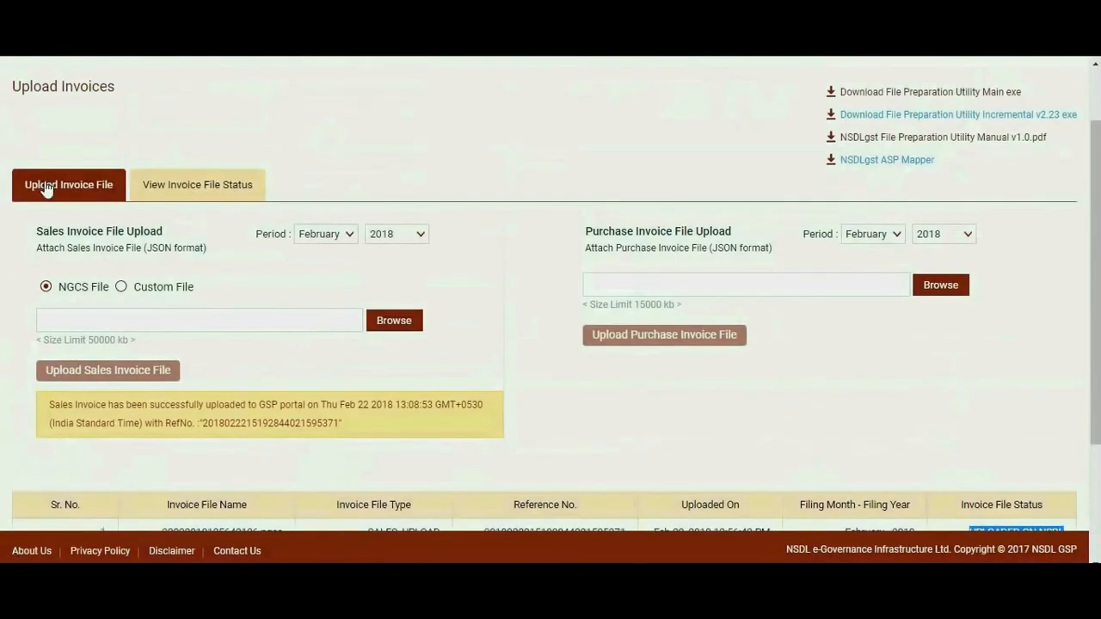